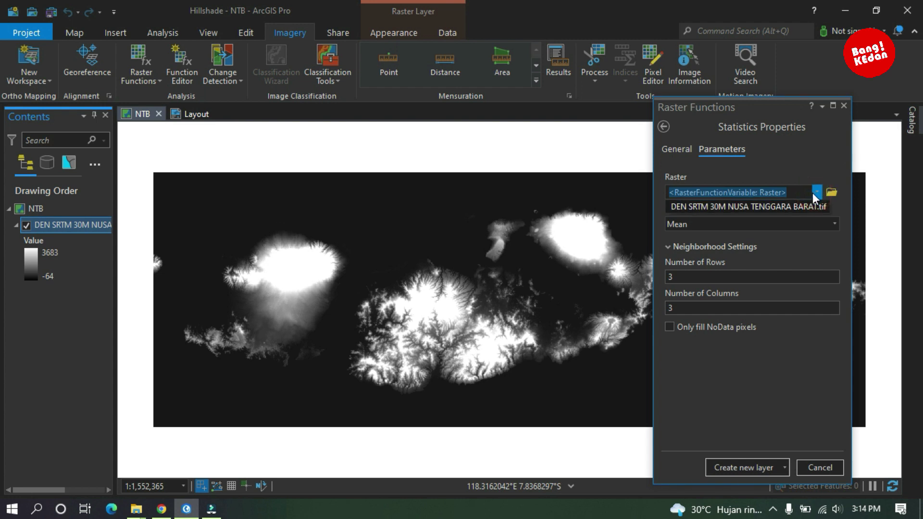
# Create a Mean Statistics layer from DEN SRTM 30M NUSA TENGGARA BARAT.tif with a neighborhood of 6 rows and 6 columns.
pyautogui.click(749, 206)
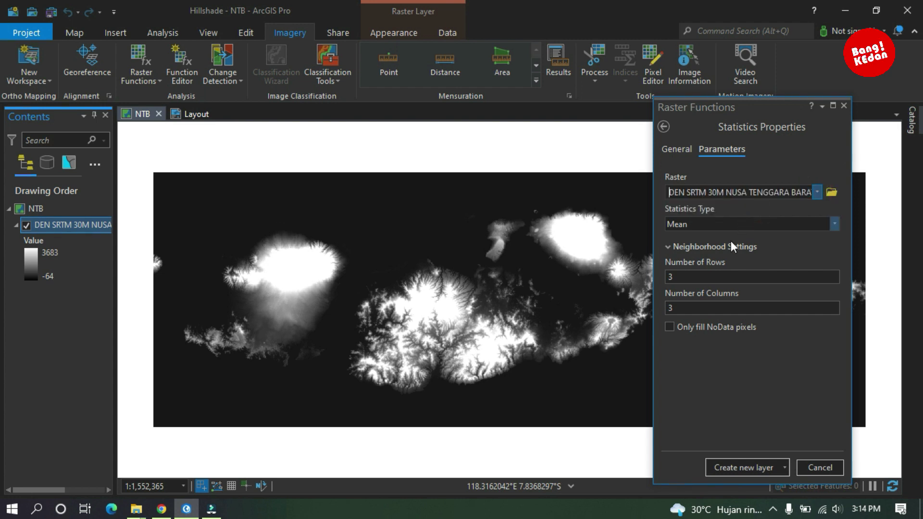
pyautogui.click(670, 277)
pyautogui.moveTo(670, 278); pyautogui.dragTo(661, 282)
pyautogui.click(743, 468)
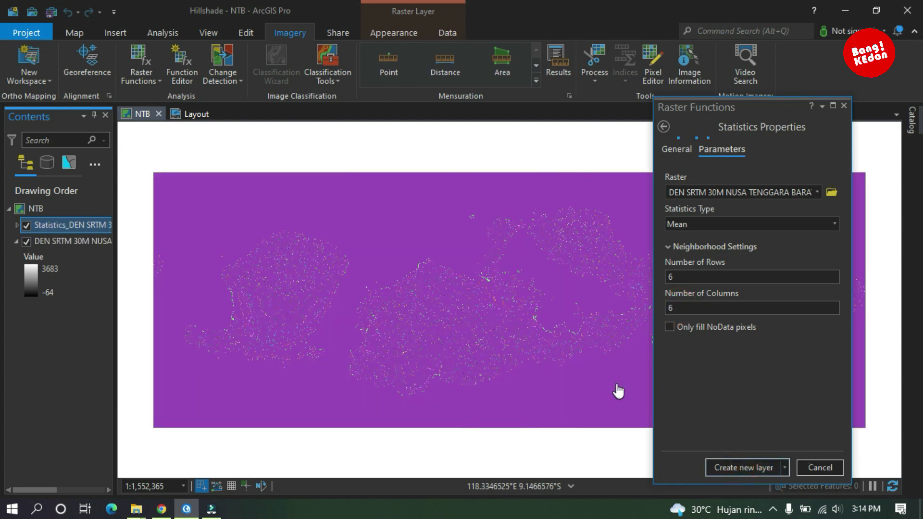
# Change the primary symbology of the 6 by 6 statistics layer to Stretch.
pyautogui.click(18, 226)
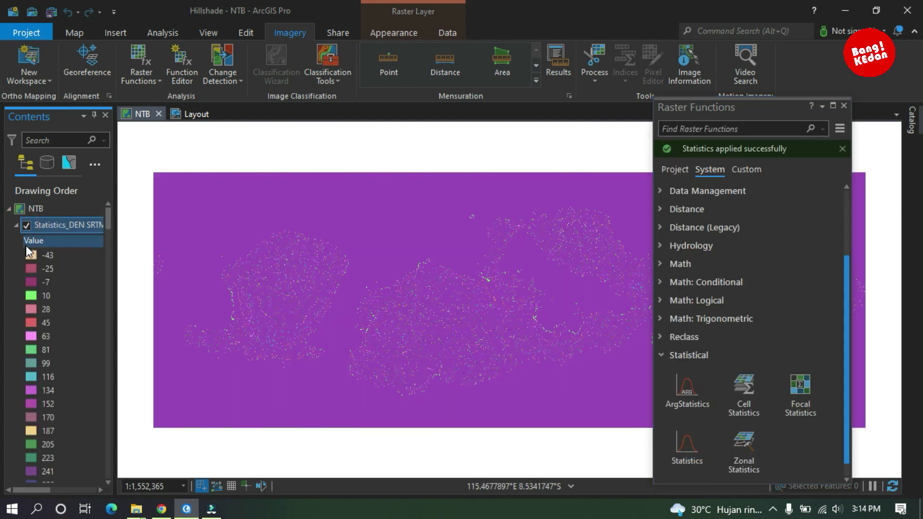
pyautogui.click(31, 252)
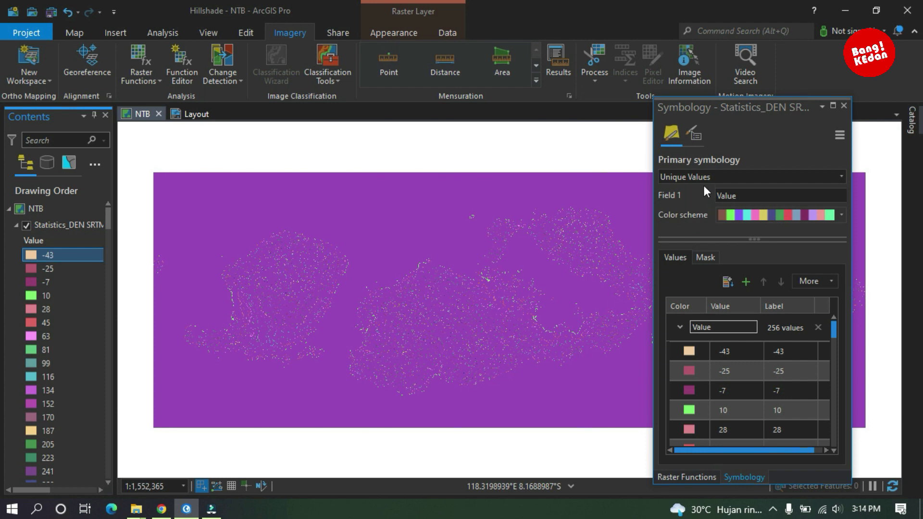
pyautogui.click(703, 177)
pyautogui.click(683, 211)
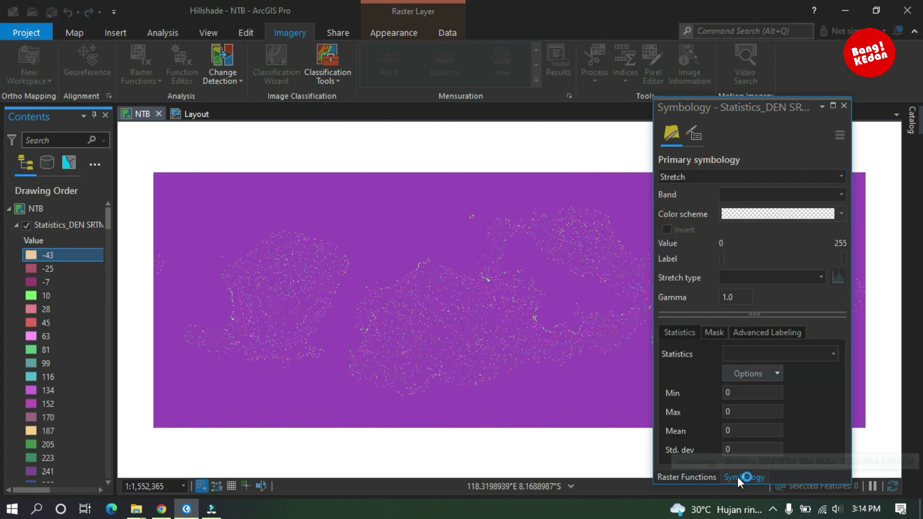
# Create a second Mean Statistics layer from DEN SRTM 30M NUSA TENGGARA BARAT.tif with 9 rows and 9 columns.
pyautogui.click(697, 478)
pyautogui.click(692, 429)
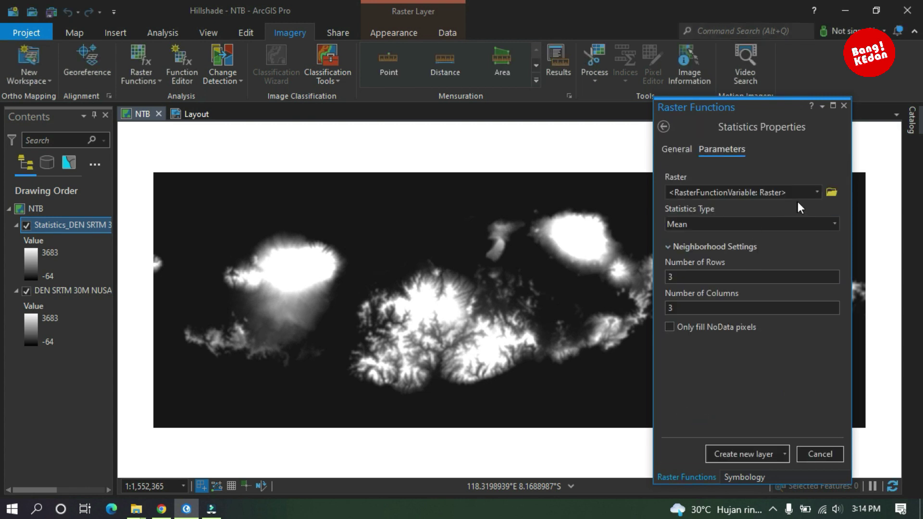
pyautogui.click(817, 192)
pyautogui.click(740, 221)
pyautogui.click(677, 277)
pyautogui.write('9')
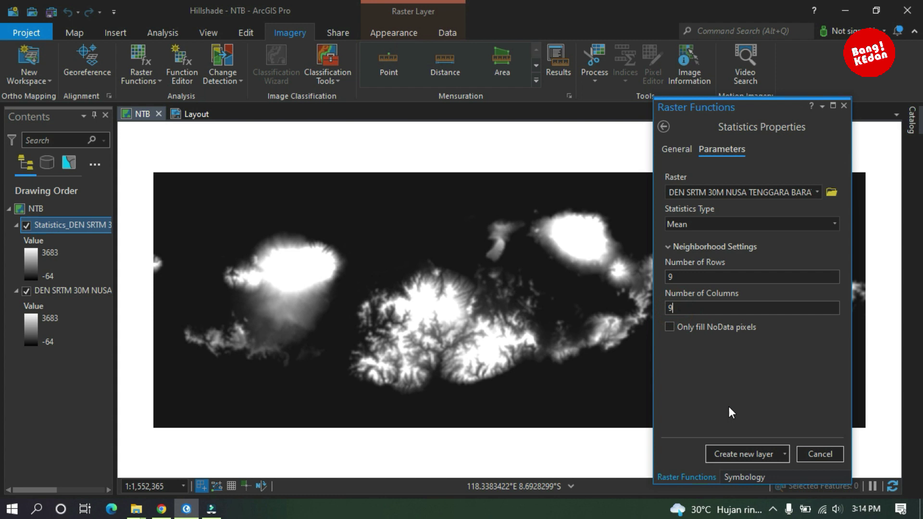
pyautogui.click(724, 452)
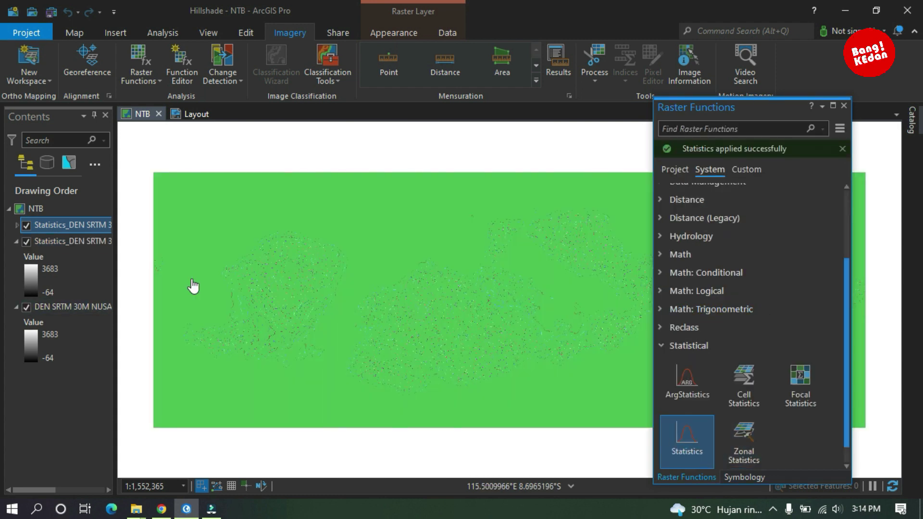
# Change the primary symbology of the 9 by 9 statistics layer to Stretch.
pyautogui.click(738, 478)
pyautogui.click(734, 195)
pyautogui.click(723, 177)
pyautogui.click(673, 208)
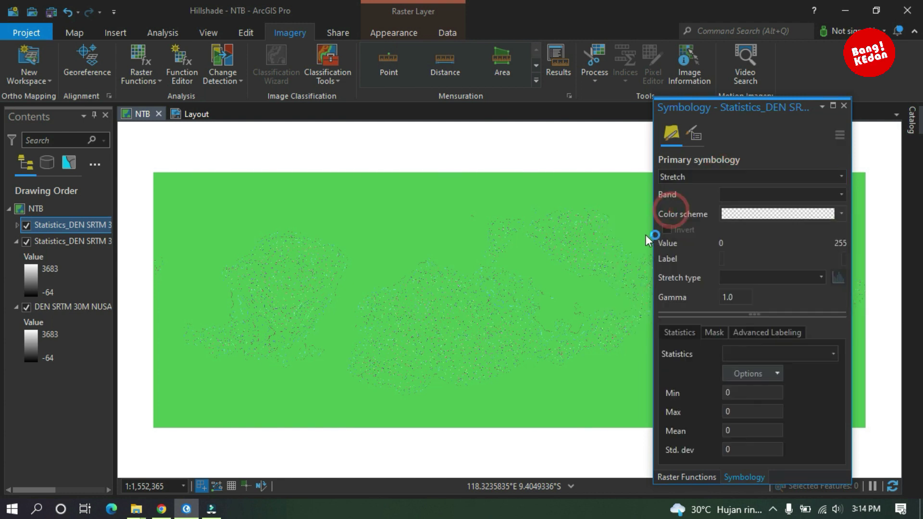
# Create a third Mean Statistics layer from DEN SRTM 30M NUSA TENGGARA BARAT.tif with 20 rows and 20 columns.
pyautogui.click(685, 477)
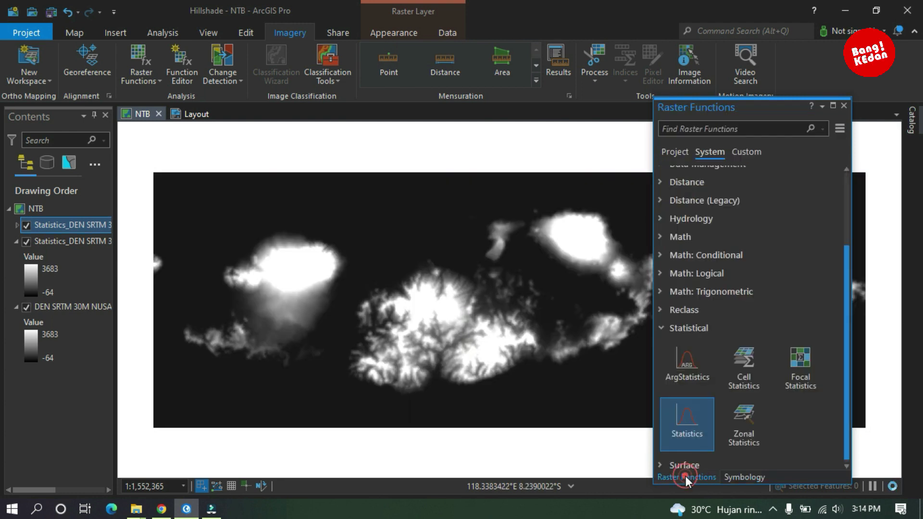
pyautogui.click(686, 429)
pyautogui.click(817, 192)
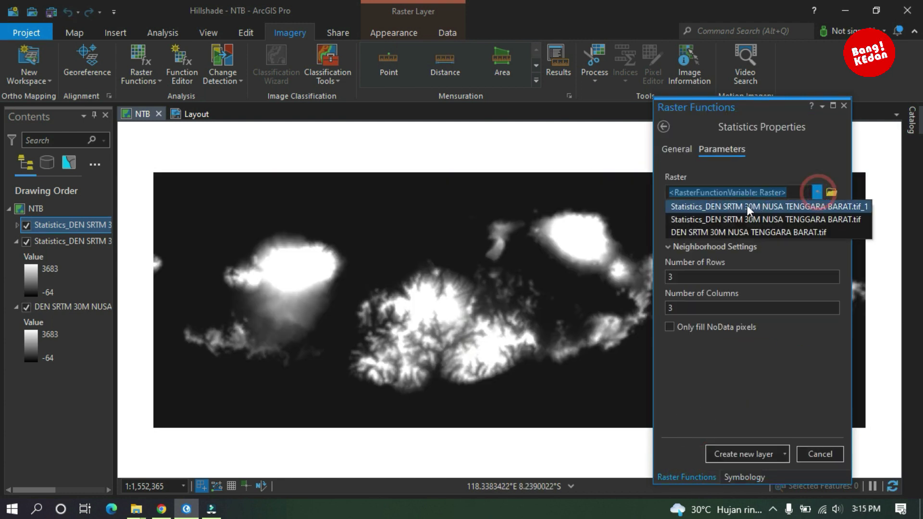
pyautogui.click(711, 231)
pyautogui.doubleClick(671, 277)
pyautogui.write('20')
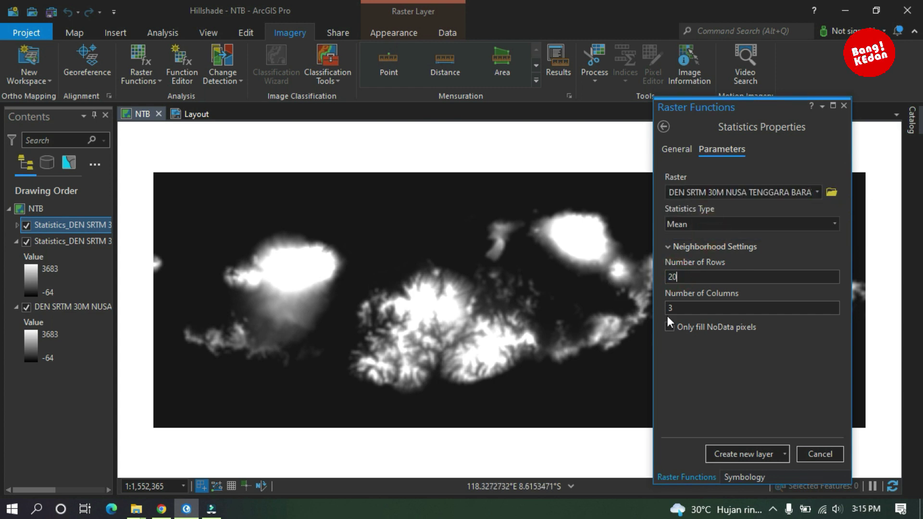
pyautogui.write('20')
pyautogui.click(737, 451)
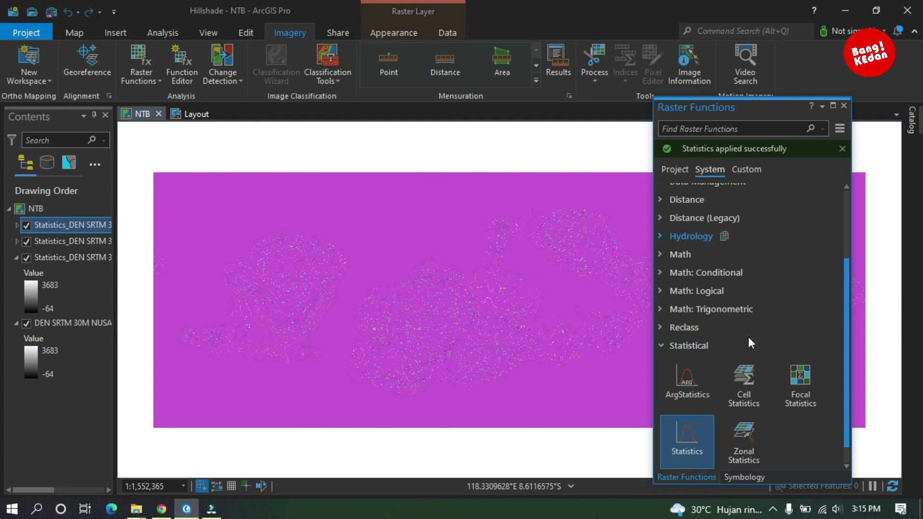
# Change the primary symbology of the 20 by 20 statistics layer to Stretch.
pyautogui.click(743, 476)
pyautogui.click(734, 176)
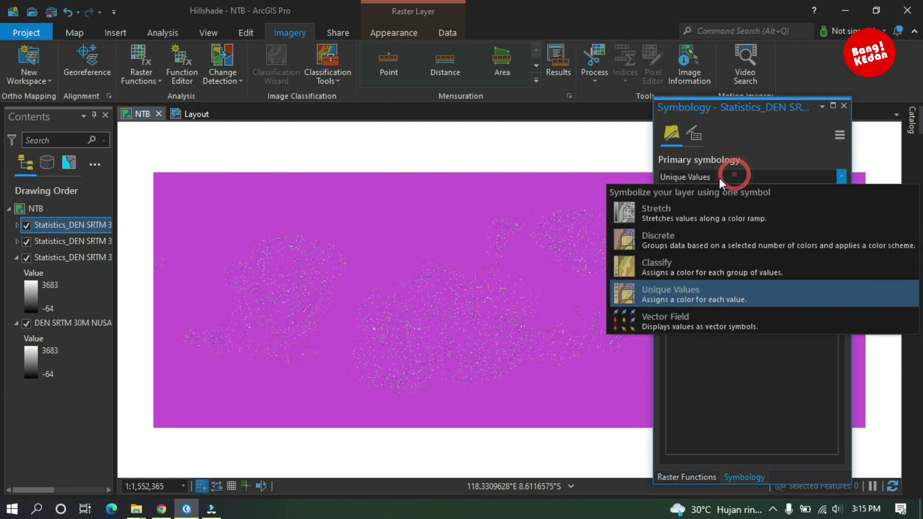
pyautogui.click(683, 209)
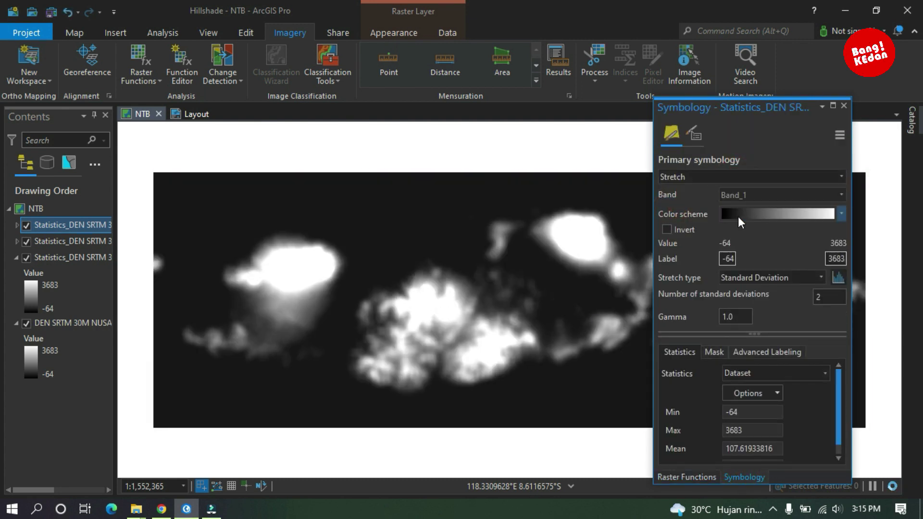
pyautogui.click(16, 226)
pyautogui.click(17, 225)
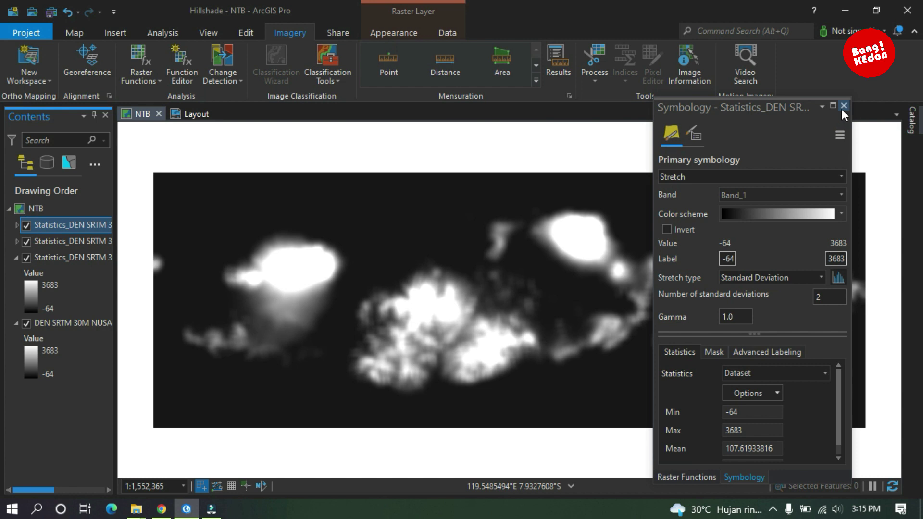
# Collapse the Statistical category of raster functions and open the Slope function from the Surface category.
pyautogui.click(690, 477)
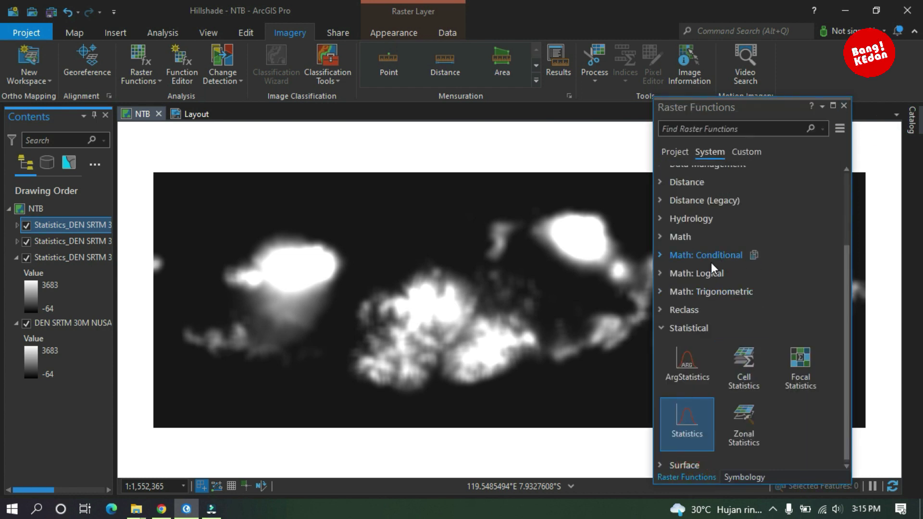
pyautogui.click(662, 327)
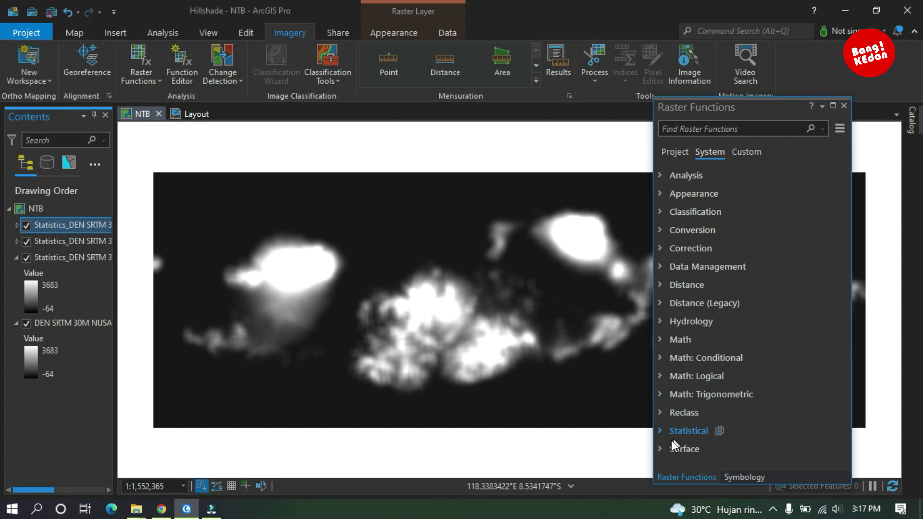
pyautogui.click(660, 450)
pyautogui.scroll(-2, 716, 380)
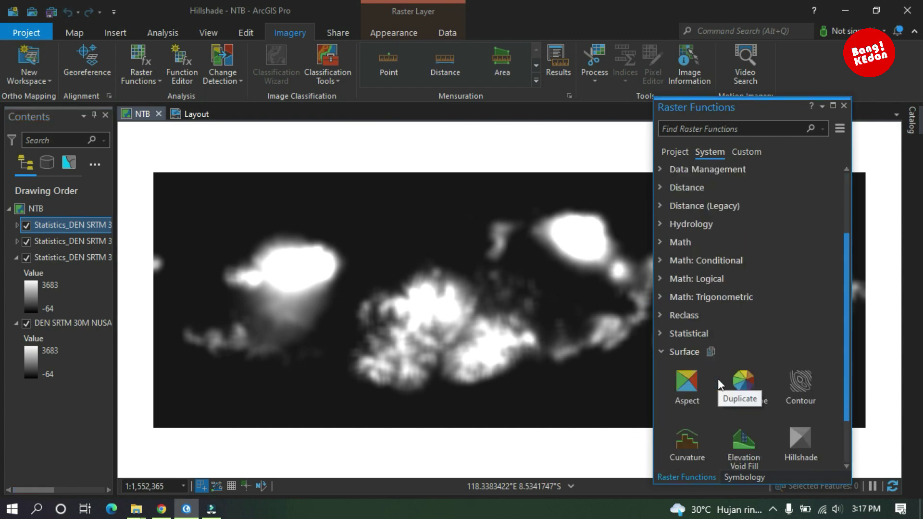
pyautogui.scroll(-1, 717, 378)
pyautogui.click(742, 433)
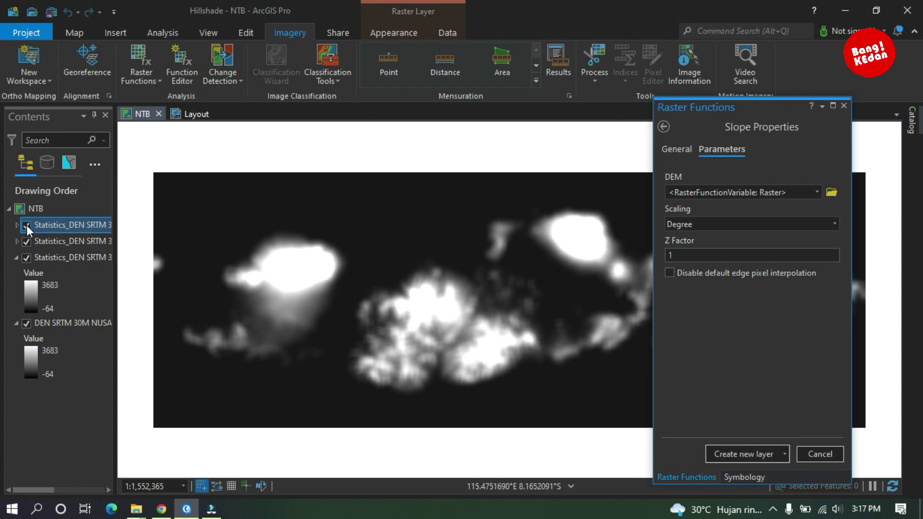
# Rename the 6 by 6 statistics layer kabur6 and the 9 by 9 statistics layer kabur9.
pyautogui.click(51, 257)
pyautogui.click(65, 259)
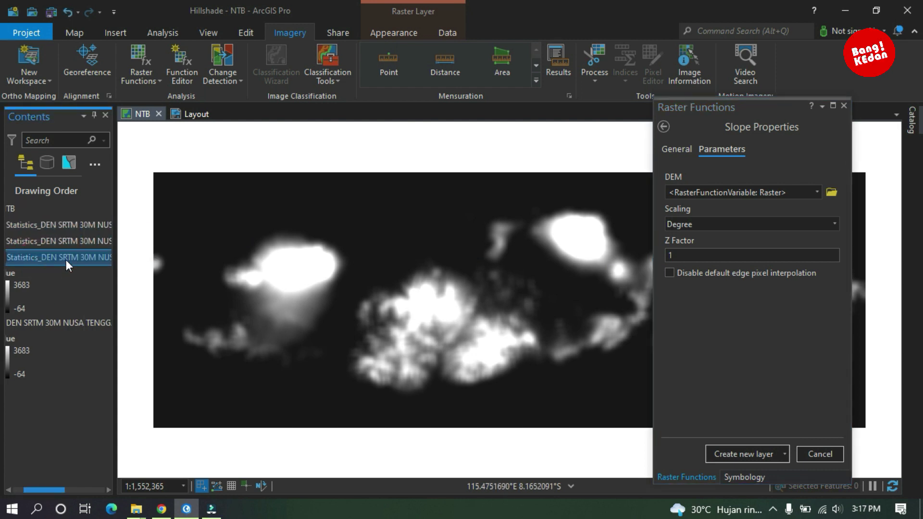
pyautogui.write('kabur6')
pyautogui.click(72, 240)
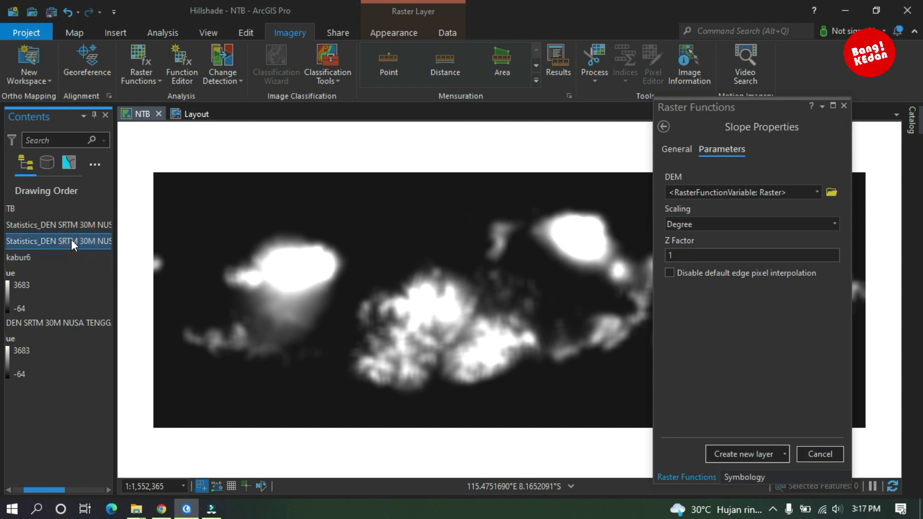
pyautogui.click(70, 240)
pyautogui.write('kabur')
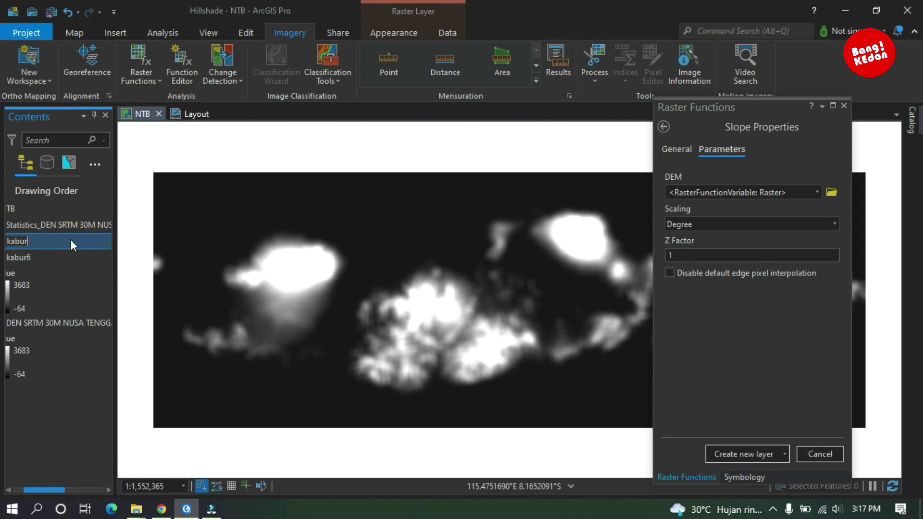
pyautogui.write('9')
# Rename the 20 by 20 statistics layer kabur20.
pyautogui.click(62, 225)
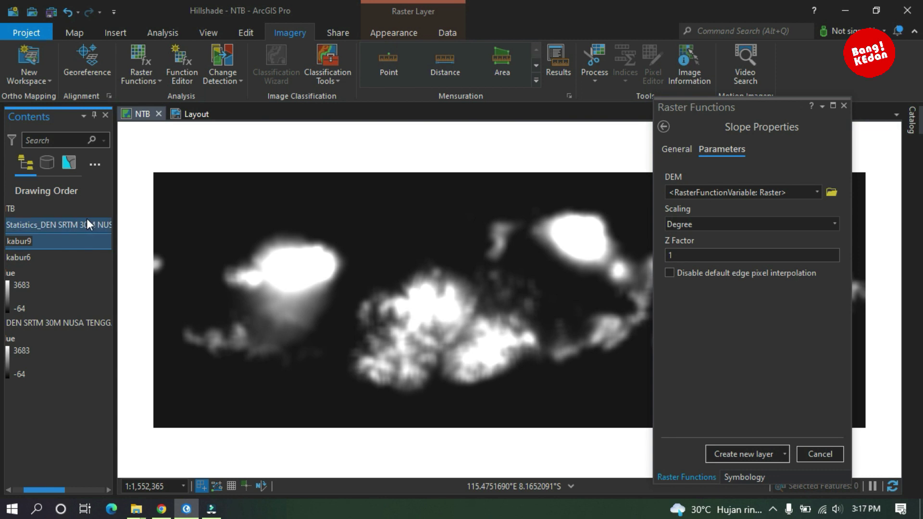
pyautogui.click(62, 225)
pyautogui.write('kabur2')
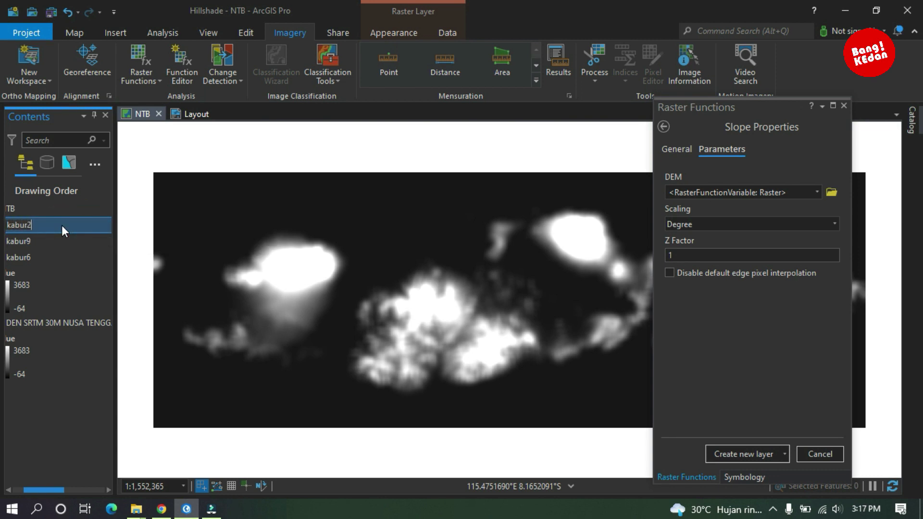
pyautogui.write('0')
# Turn off the visibility of the kabur6, kabur9 and kabur20 layers.
pyautogui.moveTo(42, 489); pyautogui.dragTo(25, 491)
pyautogui.click(27, 256)
pyautogui.click(26, 241)
pyautogui.click(26, 225)
# Create a Slope layer from DEN SRTM 30M NUSA TENGGARA BARAT.tif with Degree scaling and a Z factor of 1.
pyautogui.click(817, 193)
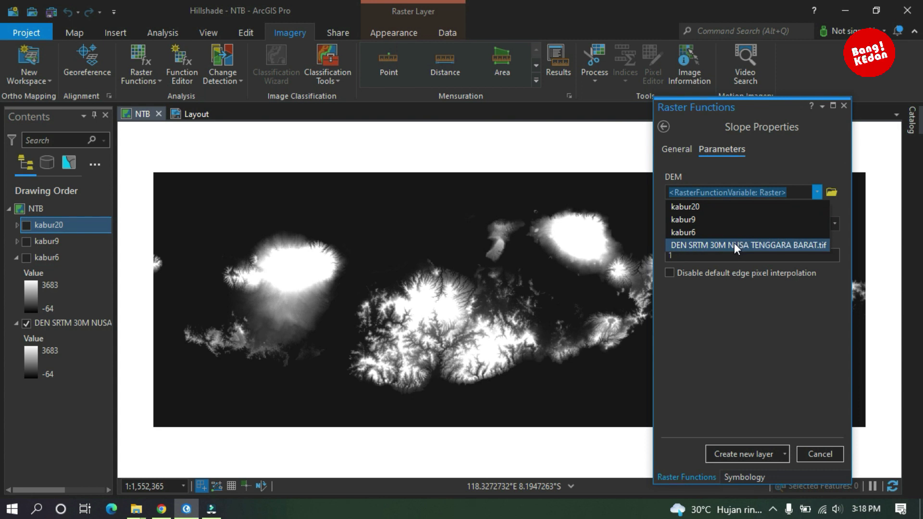
pyautogui.click(735, 244)
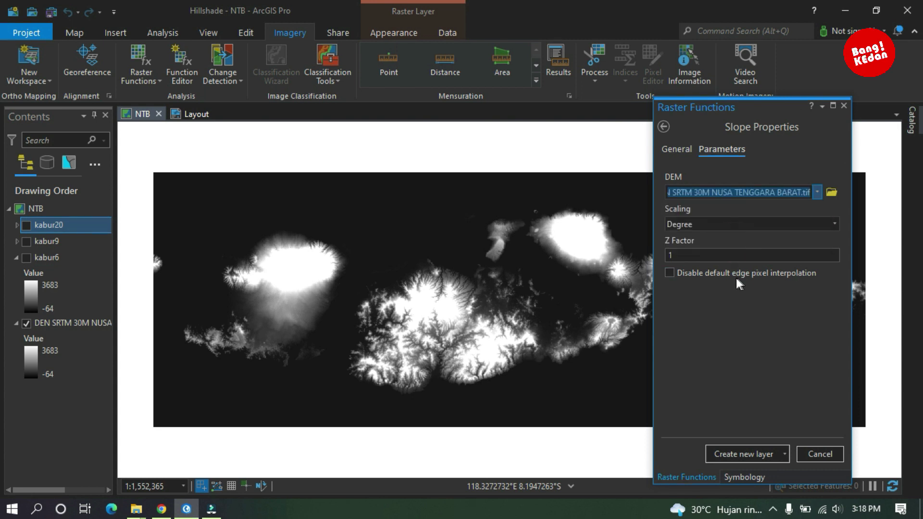
pyautogui.click(739, 454)
# Place the Symbology and Raster Functions panes side by side and invert the original DEM slope layer's color scheme.
pyautogui.moveTo(740, 475); pyautogui.dragTo(698, 216)
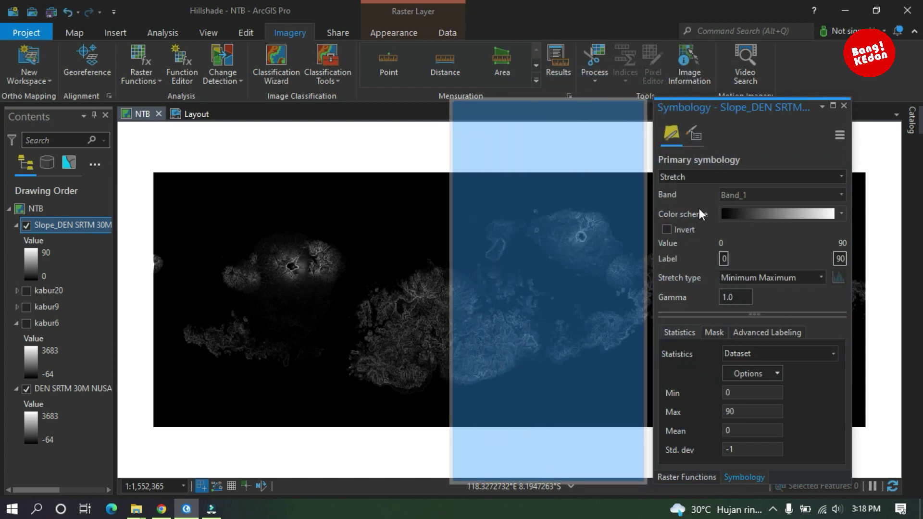
pyautogui.moveTo(744, 109); pyautogui.dragTo(789, 110)
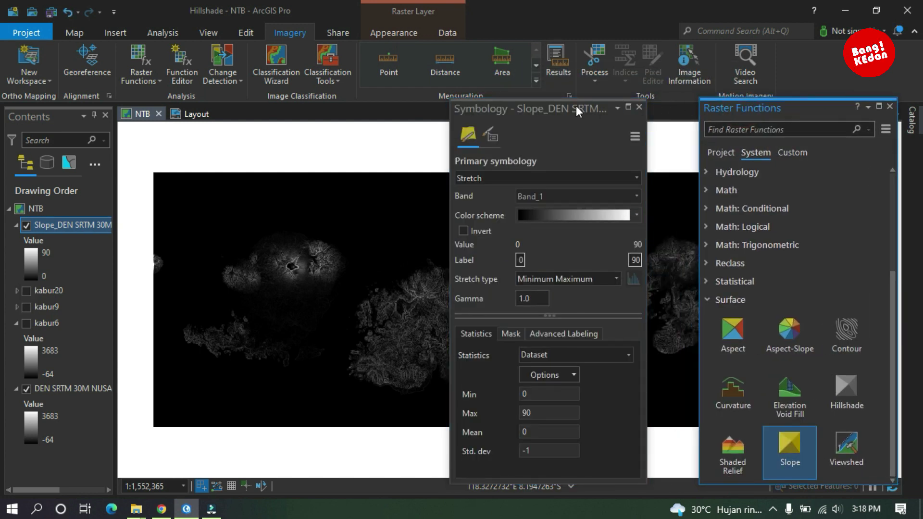
pyautogui.moveTo(576, 106); pyautogui.dragTo(619, 103)
pyautogui.click(505, 229)
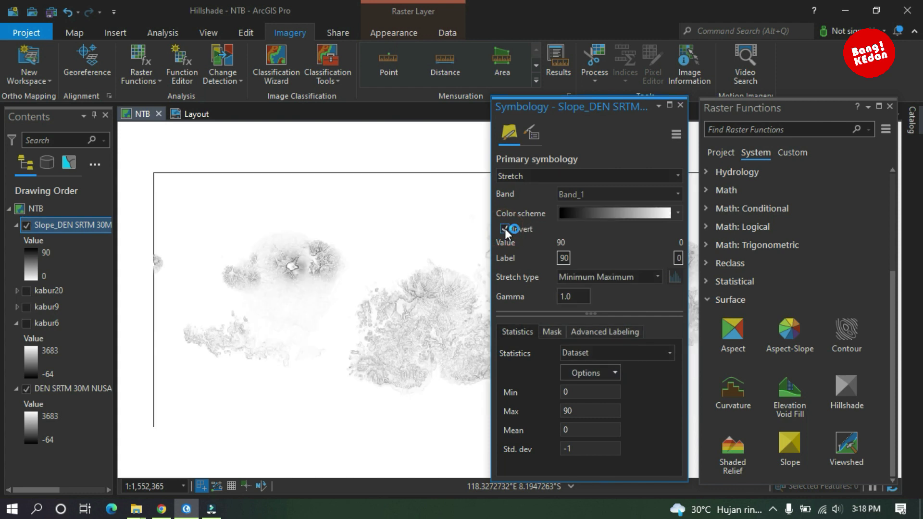
# Create a Slope layer from kabur6 with Degree scaling and a Z factor of 1, and invert its color scheme.
pyautogui.click(788, 449)
pyautogui.click(863, 192)
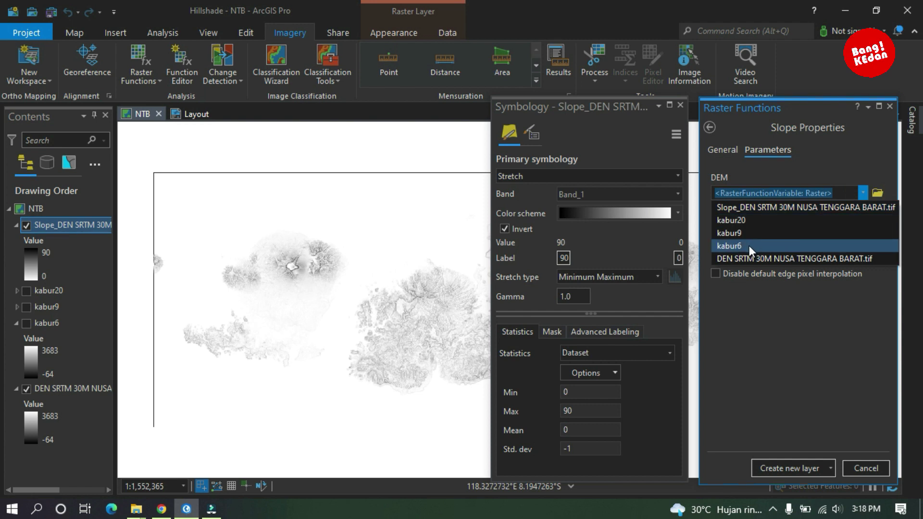
pyautogui.click(749, 246)
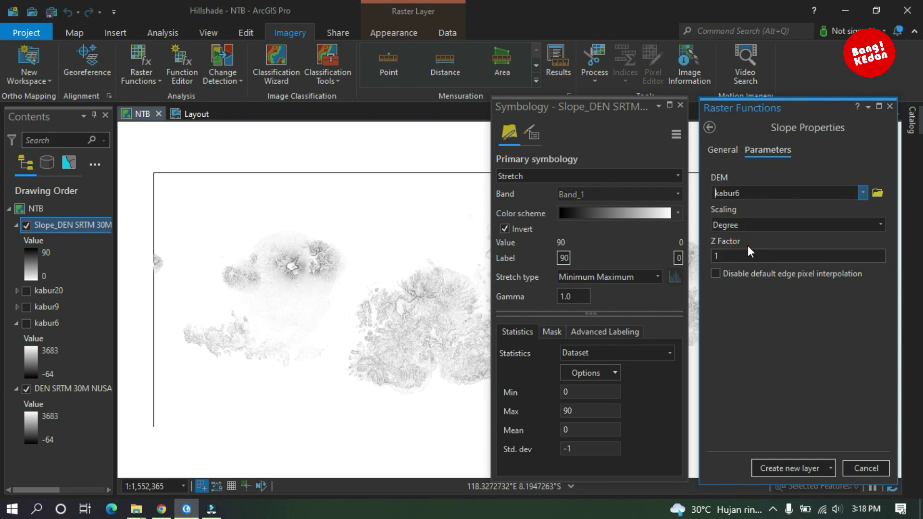
pyautogui.click(785, 466)
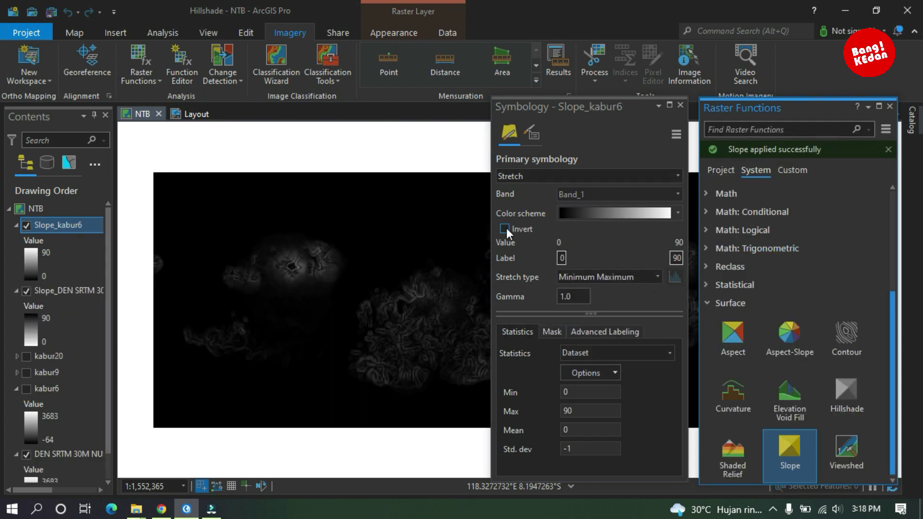
pyautogui.click(504, 229)
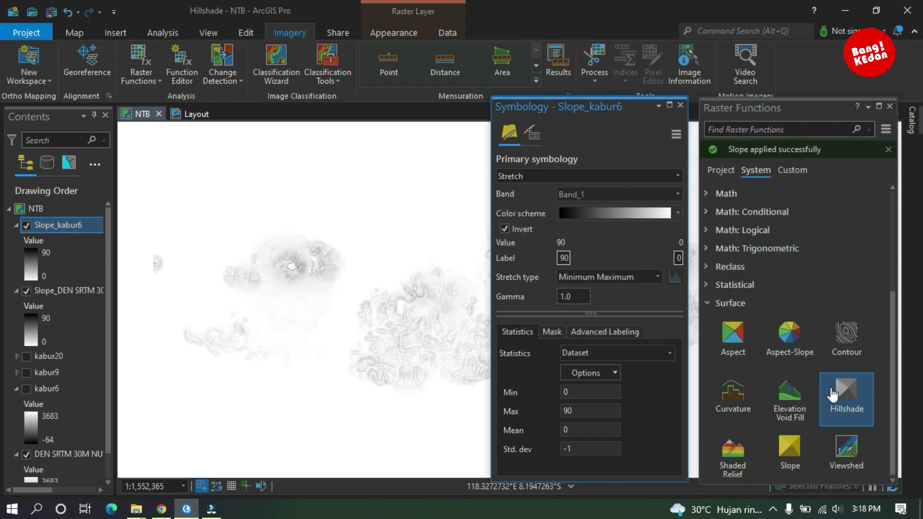
# Create a Slope layer from kabur9 with Degree scaling and a Z factor of 1, and invert its color scheme.
pyautogui.click(789, 447)
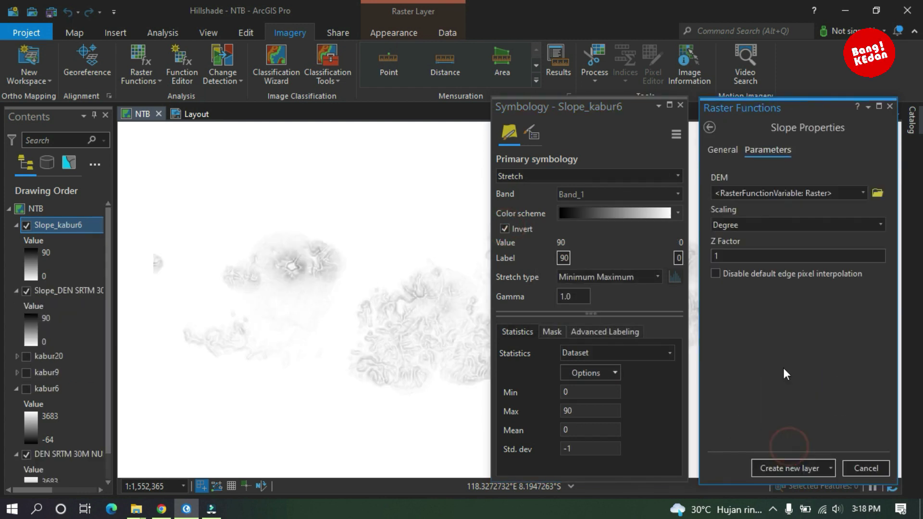
pyautogui.click(859, 195)
pyautogui.click(740, 246)
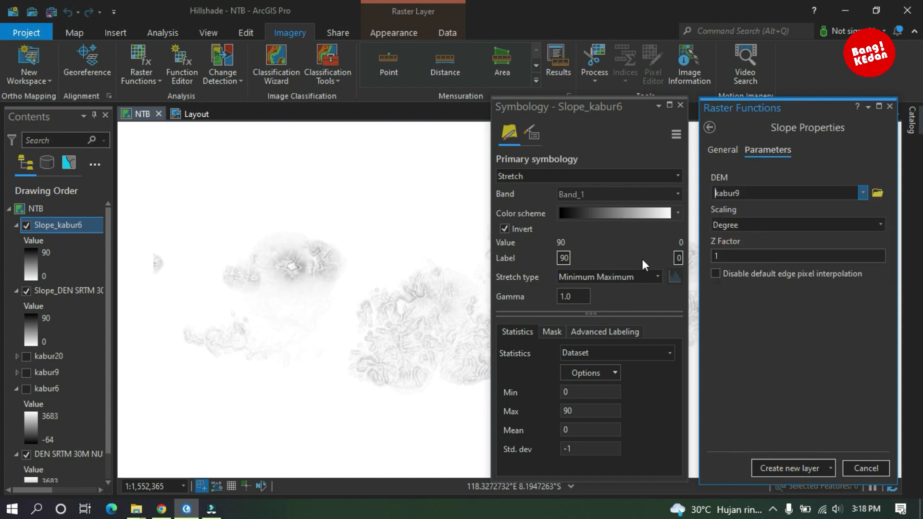
pyautogui.click(770, 466)
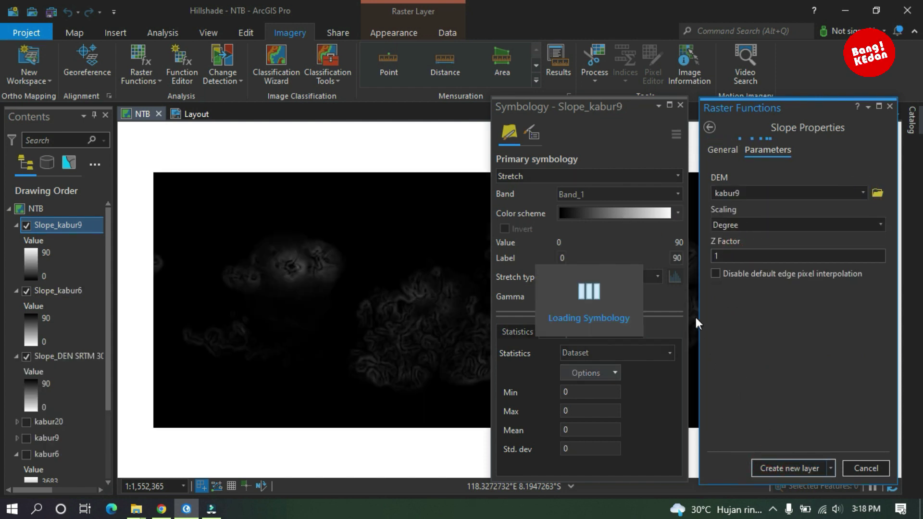
pyautogui.click(506, 229)
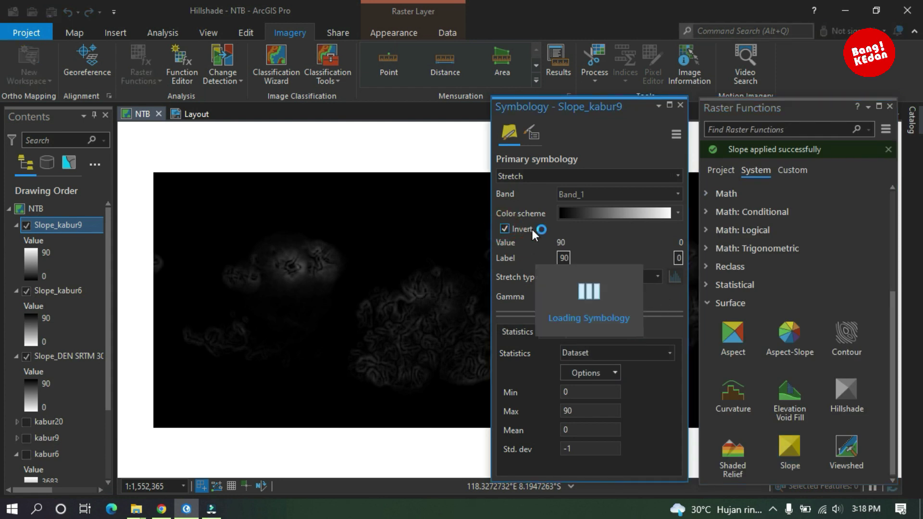
# Create a Slope layer from kabur20 with Degree scaling and a Z factor of 1, and invert its color scheme.
pyautogui.click(789, 450)
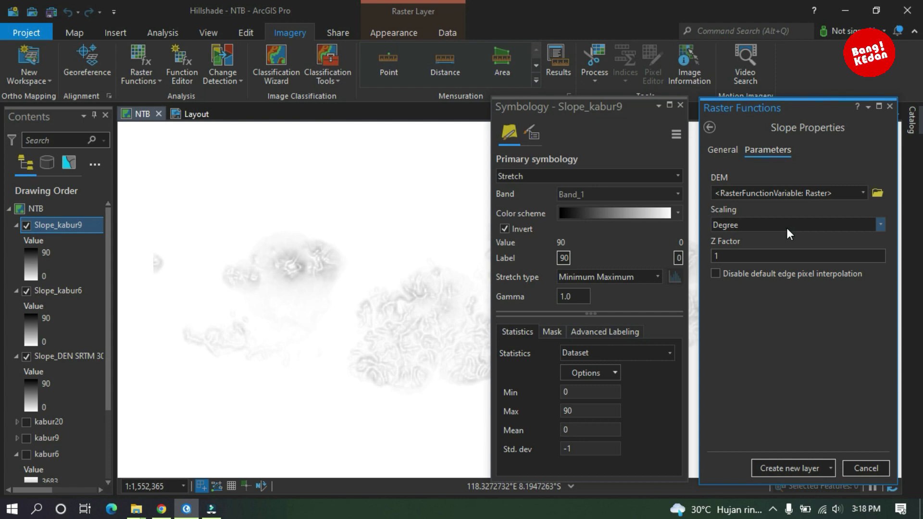
pyautogui.click(860, 195)
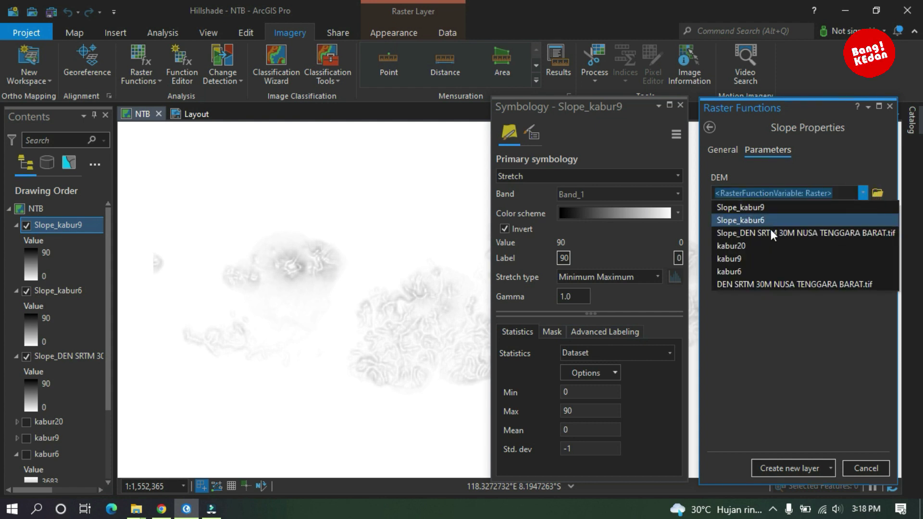
pyautogui.click(749, 244)
pyautogui.click(768, 468)
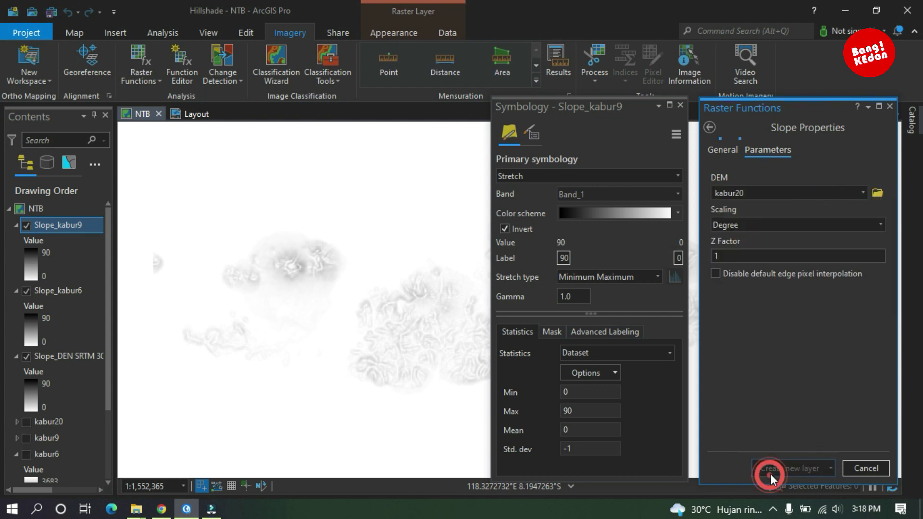
pyautogui.click(506, 230)
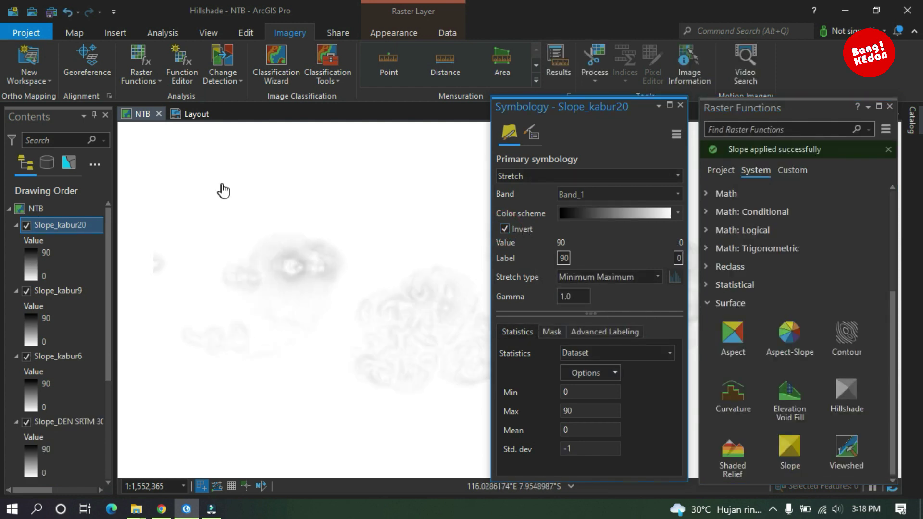
# Set the layer blend of Slope_kabur20, Slope_kabur9 and Slope_kabur6 to Multiply.
pyautogui.click(370, 33)
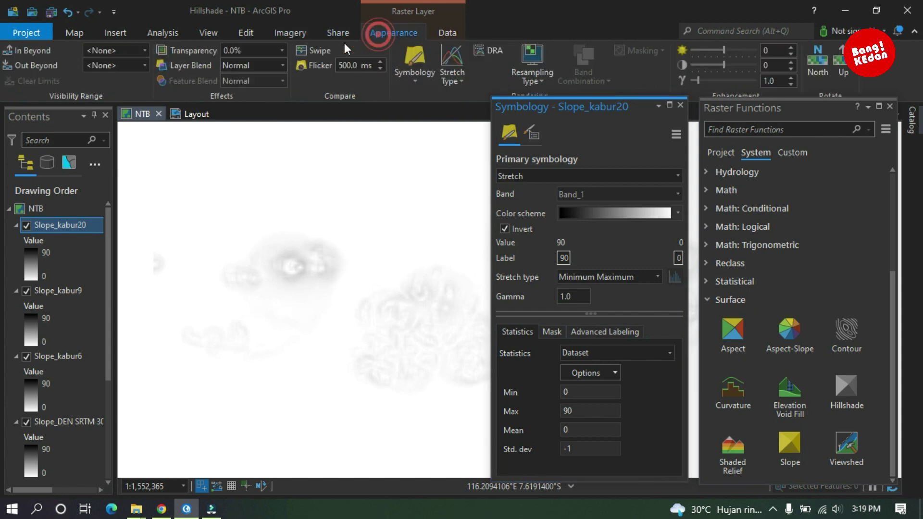
pyautogui.click(283, 65)
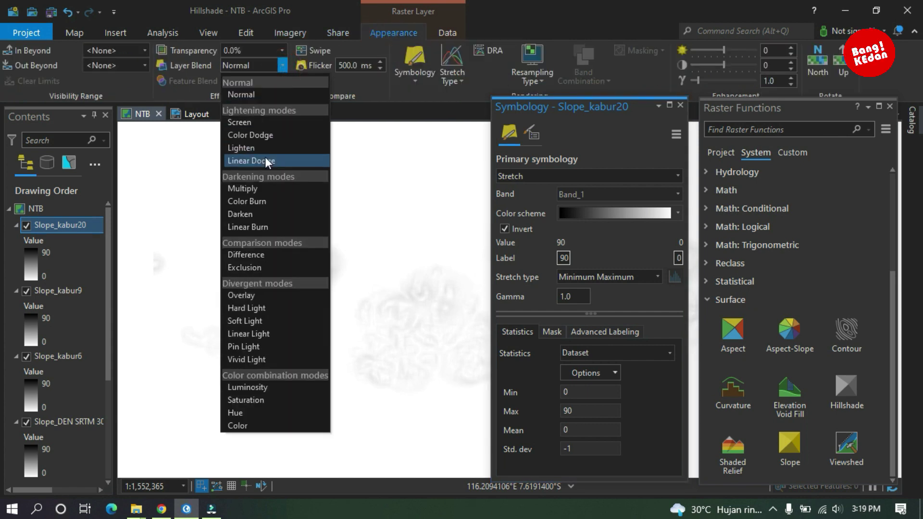
pyautogui.click(256, 189)
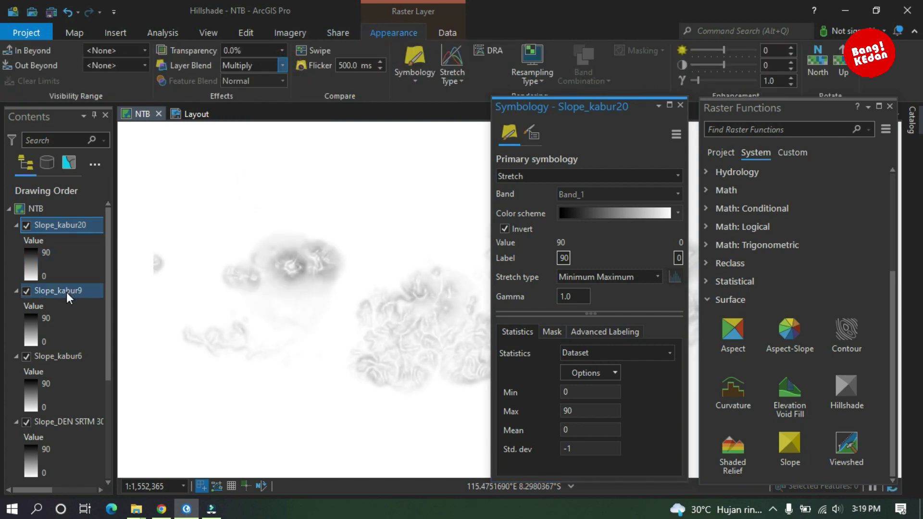
pyautogui.click(67, 291)
pyautogui.click(283, 66)
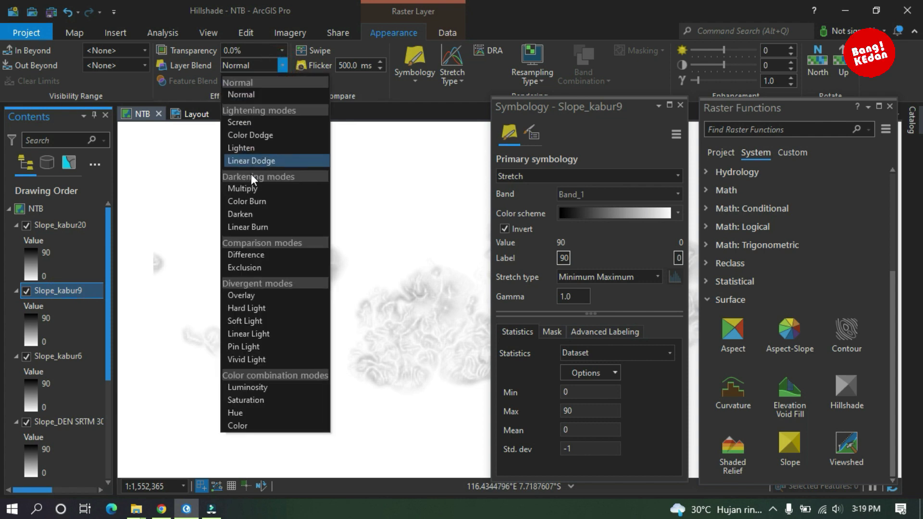
pyautogui.click(250, 189)
pyautogui.click(75, 356)
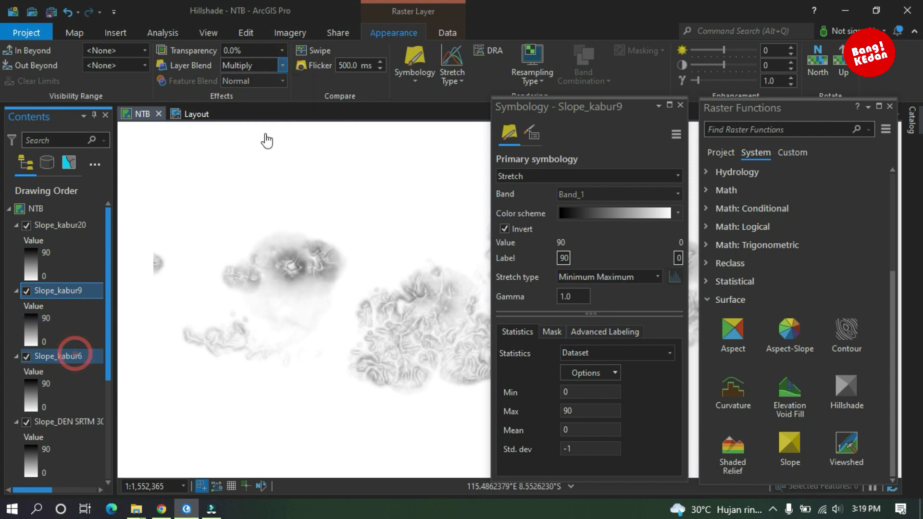
pyautogui.click(281, 65)
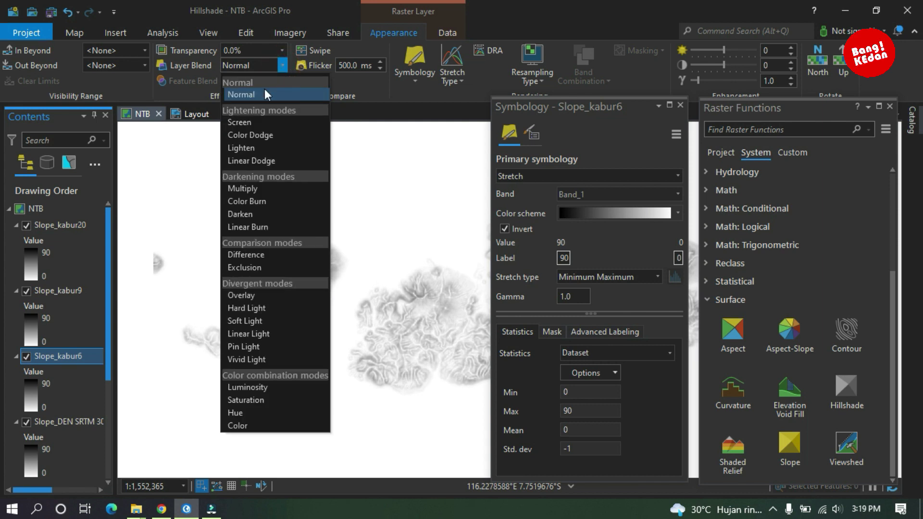
pyautogui.click(252, 190)
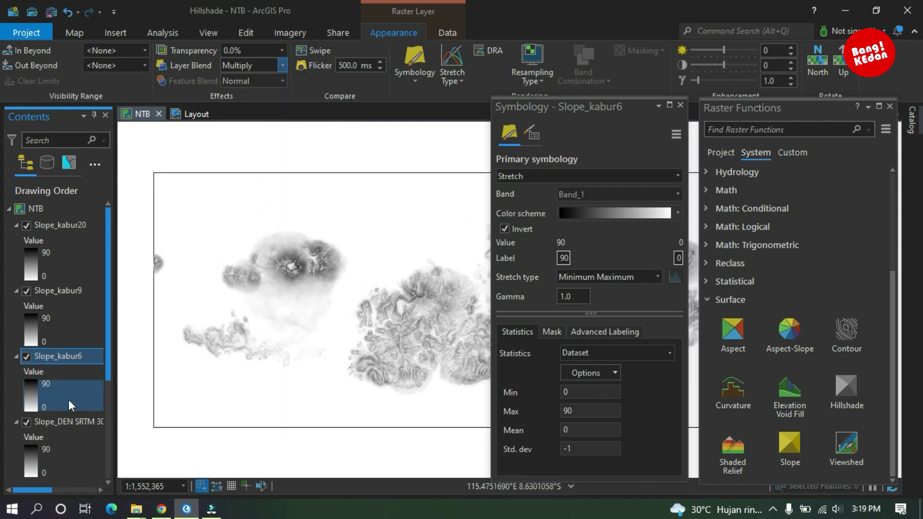
# Set the layer blend of the original DEM's slope layer to Soft Light and close the Symbology pane.
pyautogui.click(62, 421)
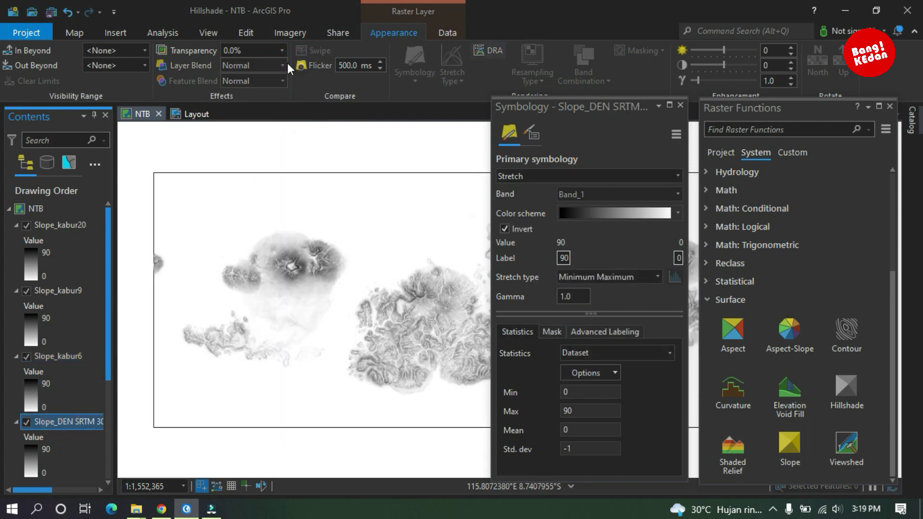
pyautogui.click(282, 66)
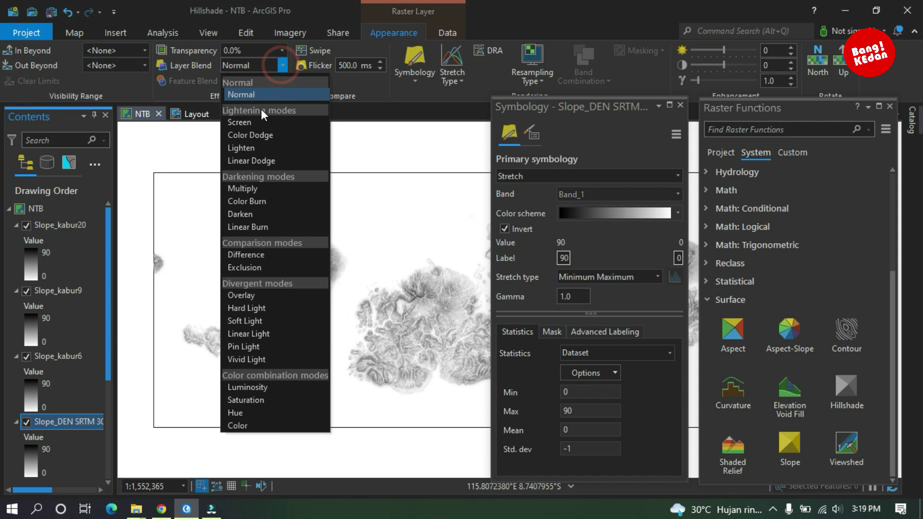
pyautogui.click(246, 318)
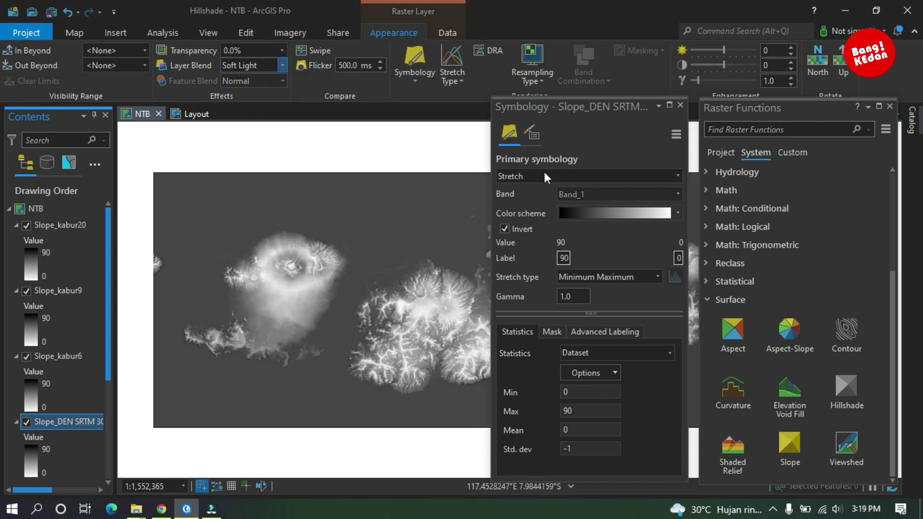
pyautogui.click(682, 108)
pyautogui.scroll(5, 423, 332)
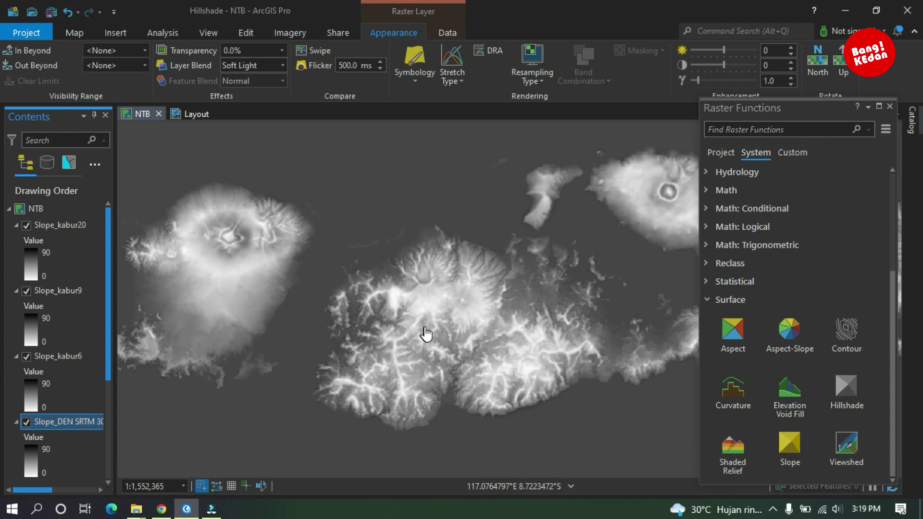
pyautogui.moveTo(449, 303); pyautogui.dragTo(453, 237)
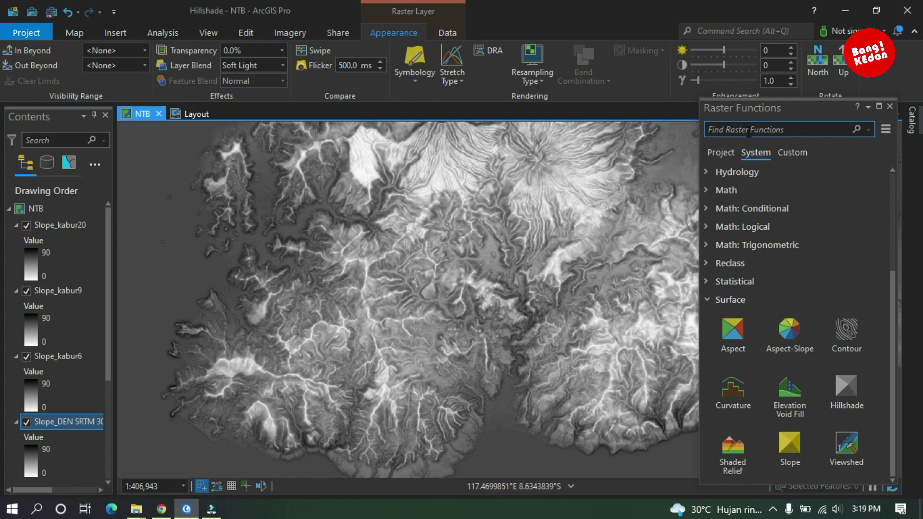
pyautogui.press('alt')
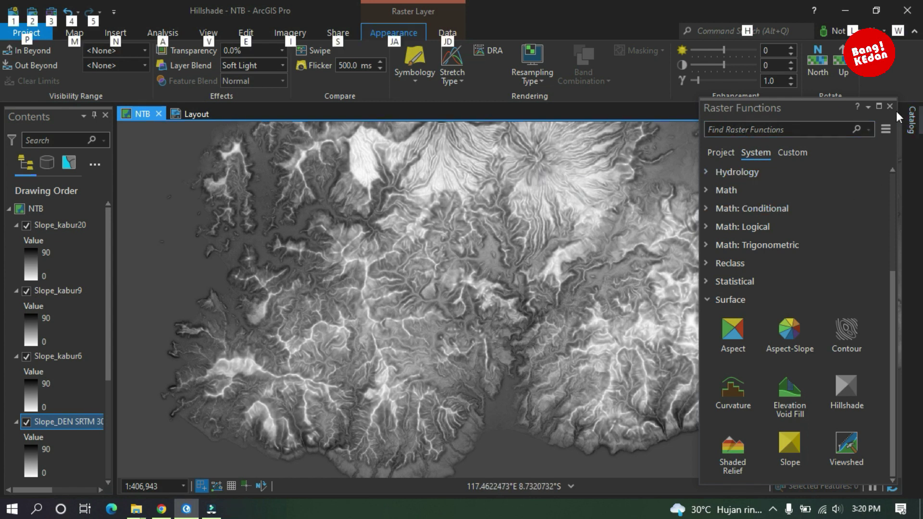
# Set the original DEN SRTM 30M layer's symbology statistics to DRA and its stretch type to Minimum Maximum.
pyautogui.scroll(-5, 85, 239)
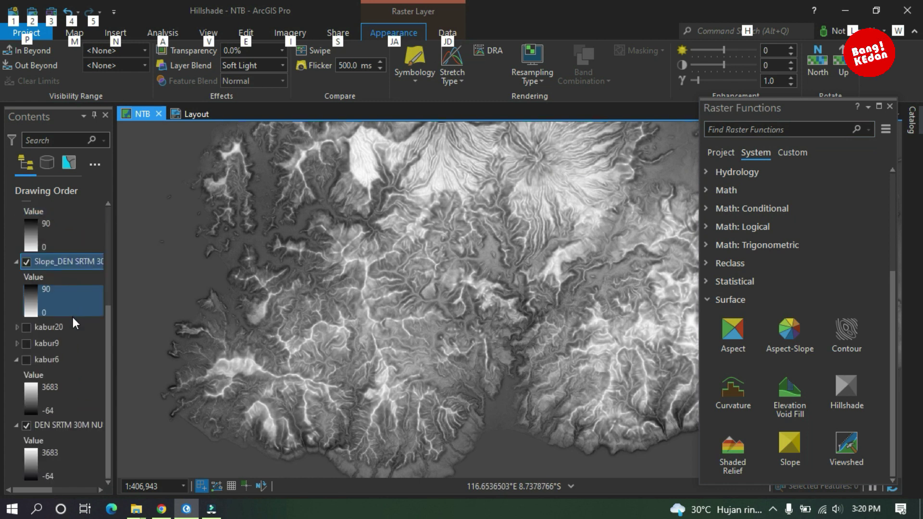
pyautogui.click(74, 425)
pyautogui.click(62, 455)
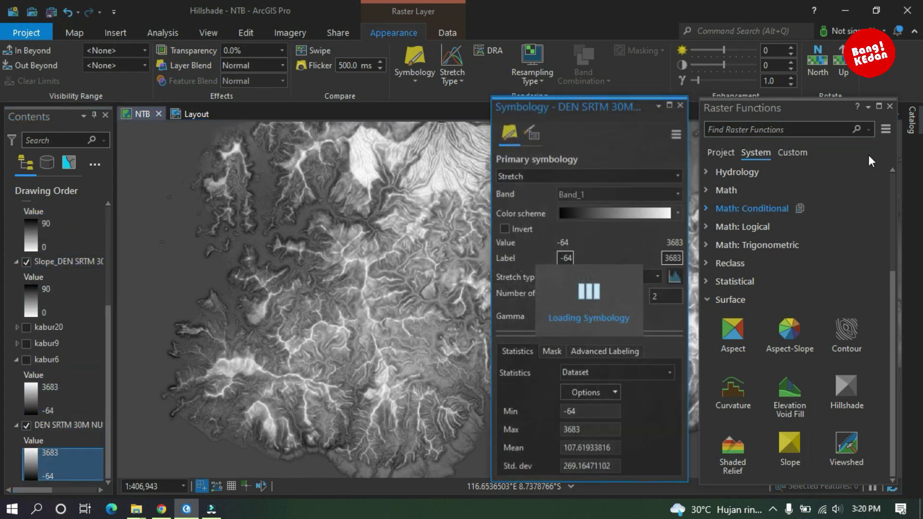
pyautogui.click(633, 373)
pyautogui.click(616, 393)
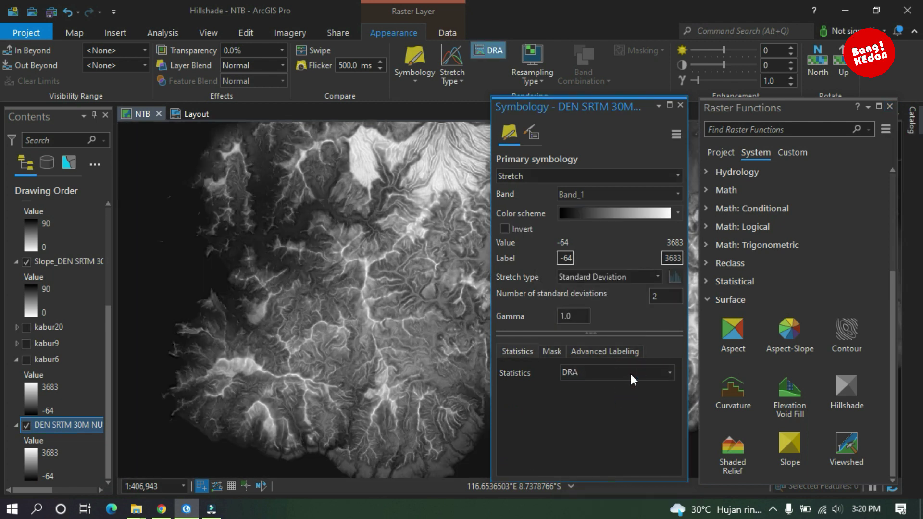
pyautogui.click(658, 276)
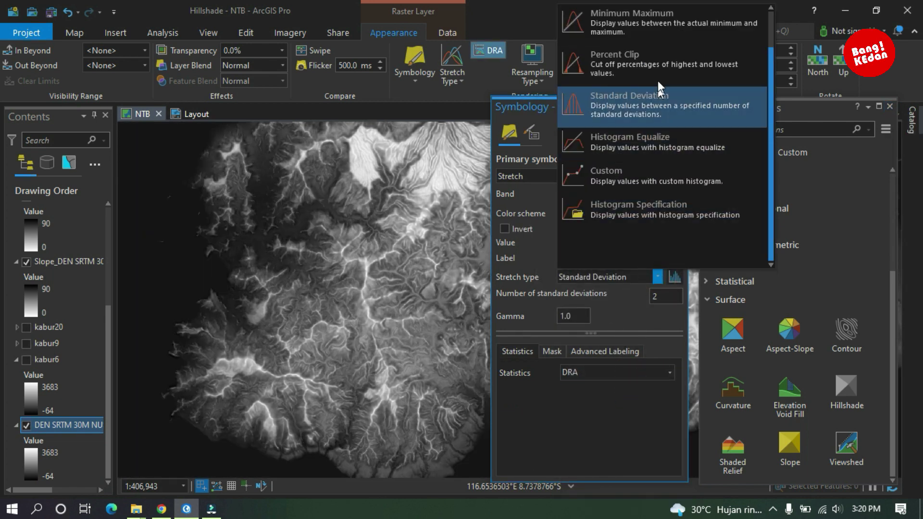
pyautogui.click(661, 19)
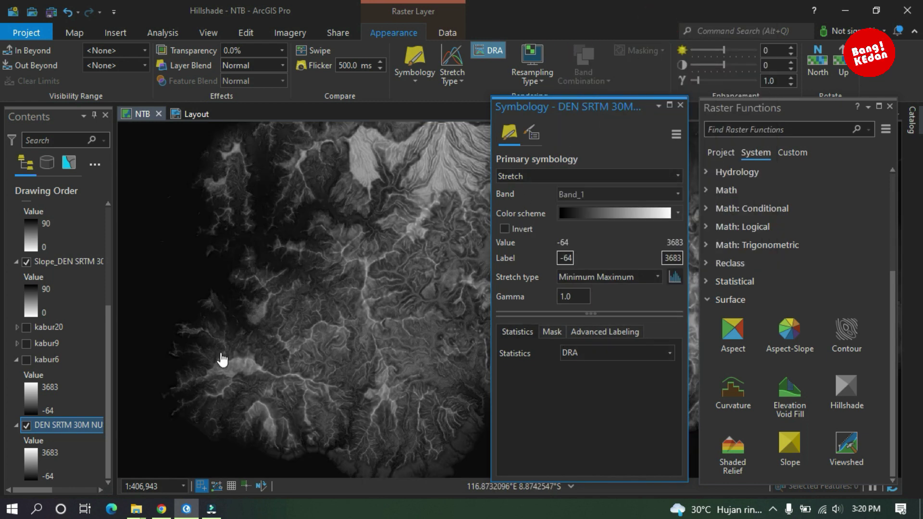
# Turn on the kabur20 layer and set its symbology to DRA statistics with a Minimum Maximum stretch.
pyautogui.click(27, 327)
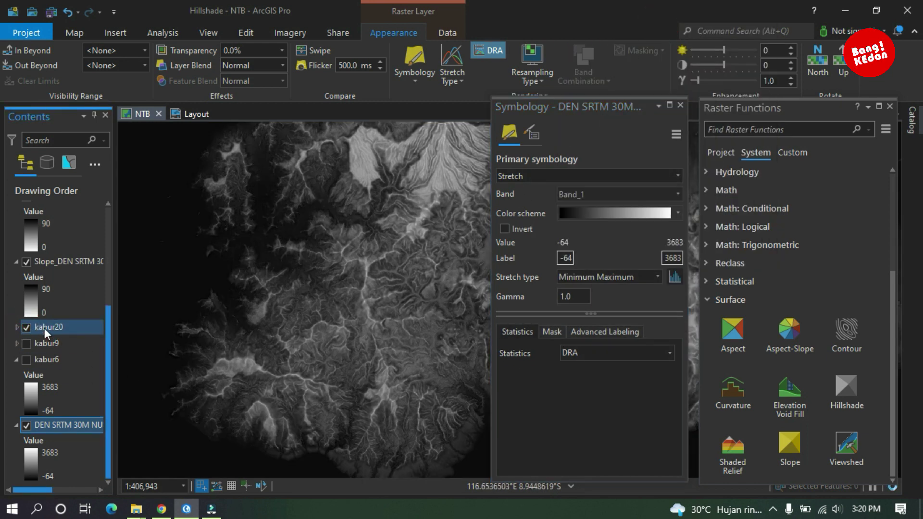
pyautogui.click(44, 328)
pyautogui.click(670, 373)
pyautogui.click(639, 385)
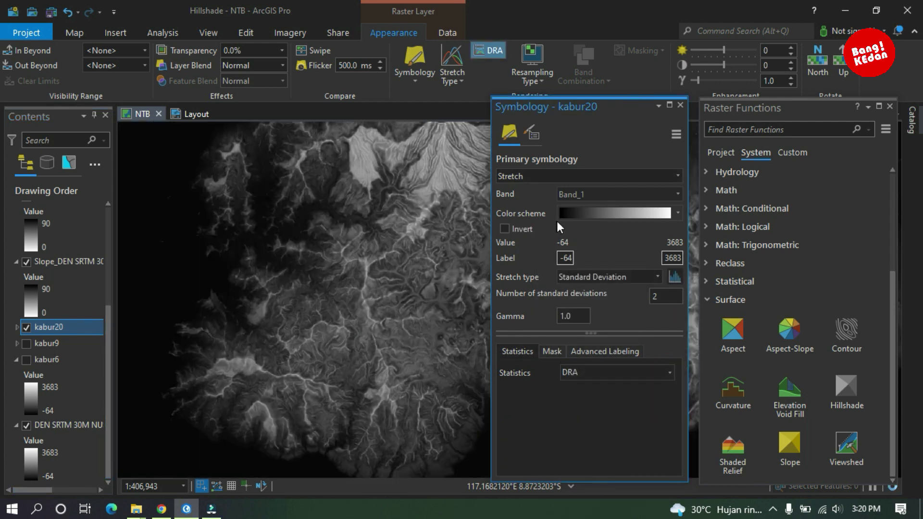
pyautogui.click(596, 278)
pyautogui.click(621, 25)
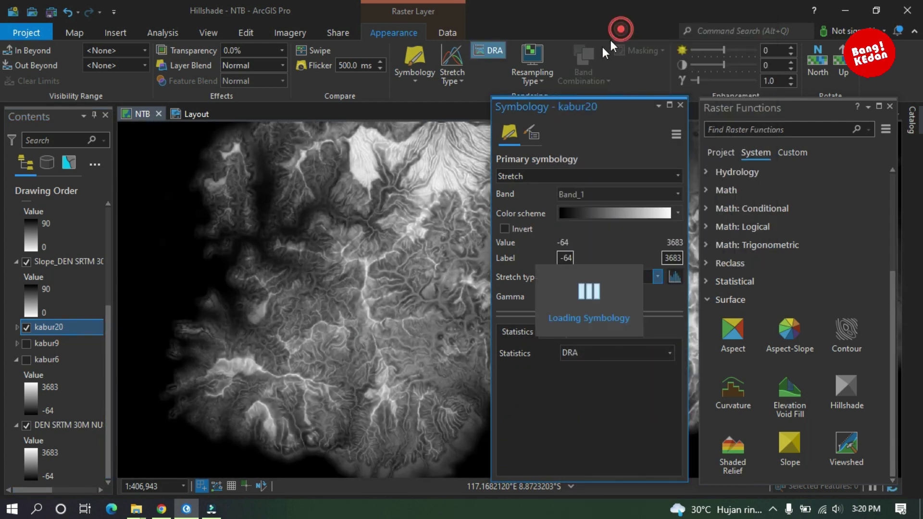
# Turn on the kabur9 layer and set its symbology to DRA statistics with a Minimum Maximum stretch.
pyautogui.click(25, 344)
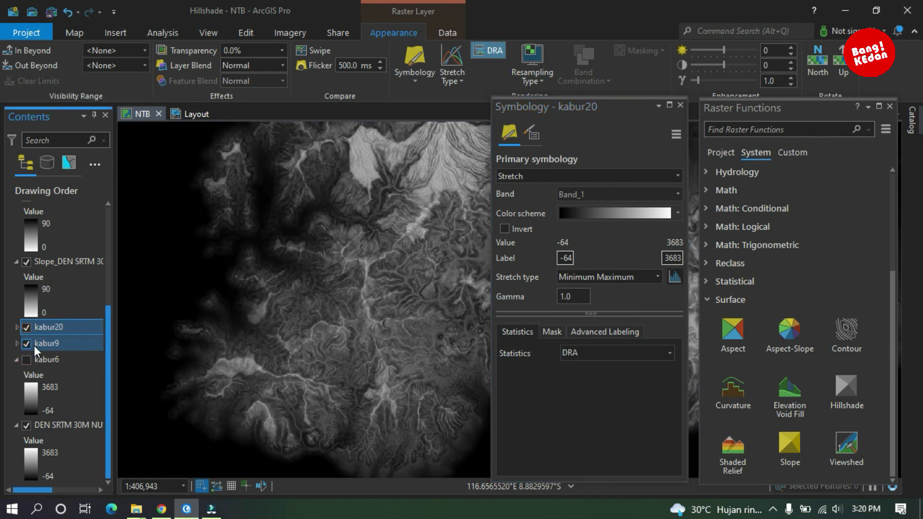
pyautogui.click(51, 346)
pyautogui.click(637, 373)
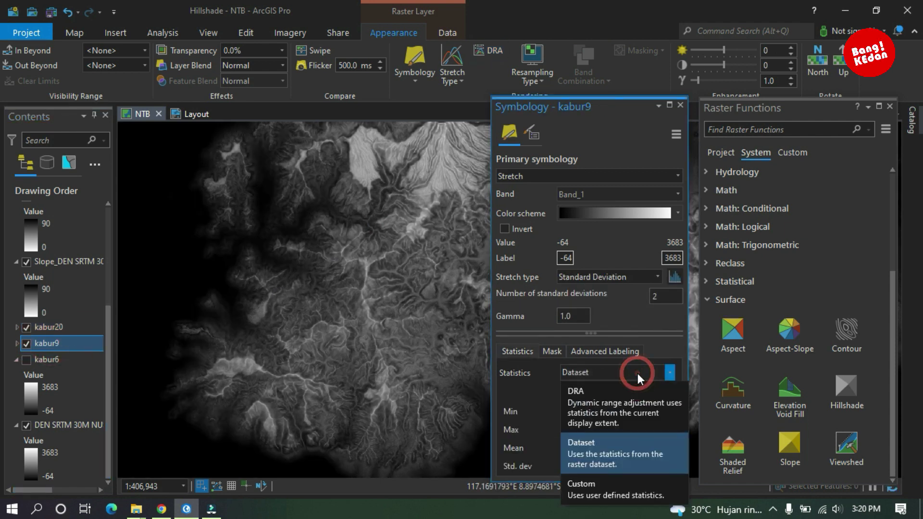
pyautogui.click(610, 399)
pyautogui.click(595, 278)
pyautogui.click(610, 44)
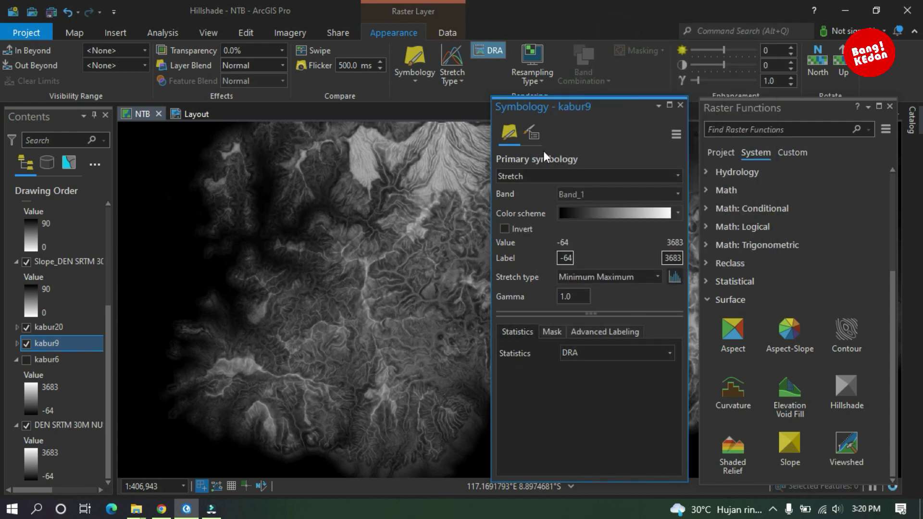
# Turn on the kabur6 layer and set its symbology to DRA statistics with a Minimum Maximum stretch.
pyautogui.click(27, 359)
pyautogui.click(42, 360)
pyautogui.click(667, 373)
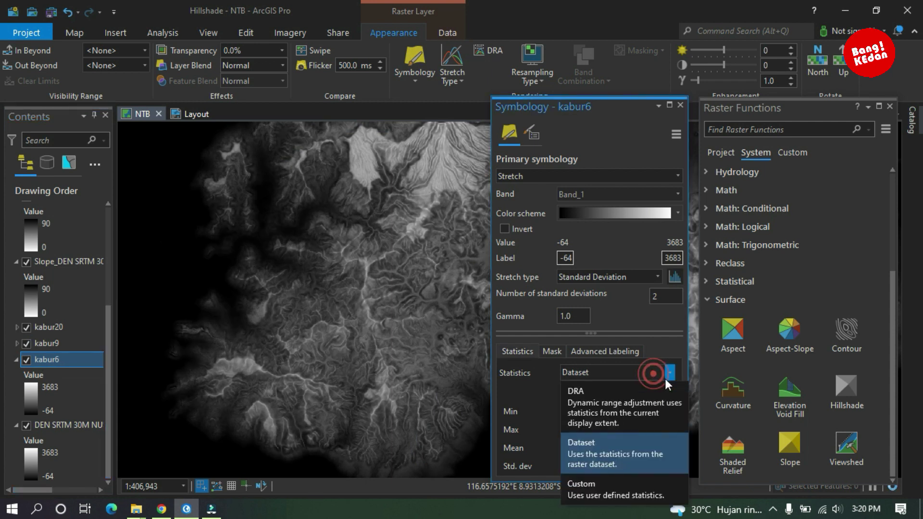
pyautogui.click(615, 393)
pyautogui.click(604, 279)
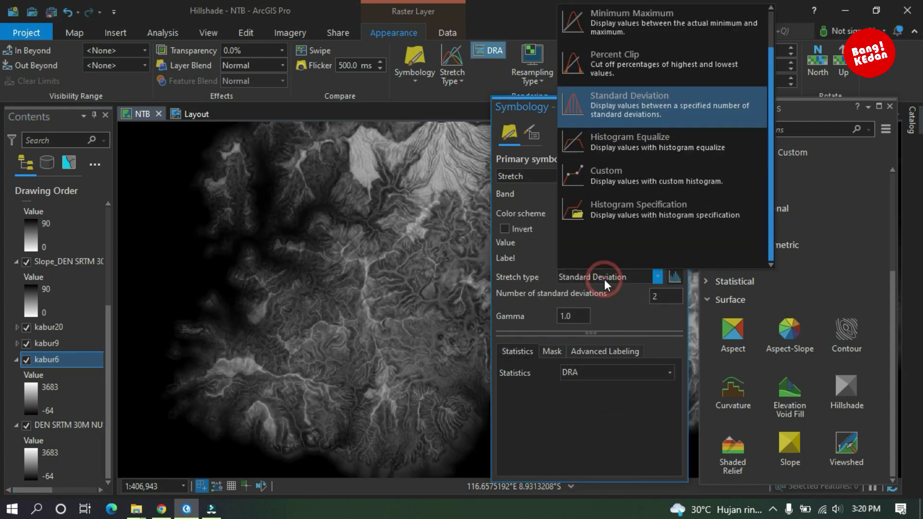
pyautogui.click(614, 13)
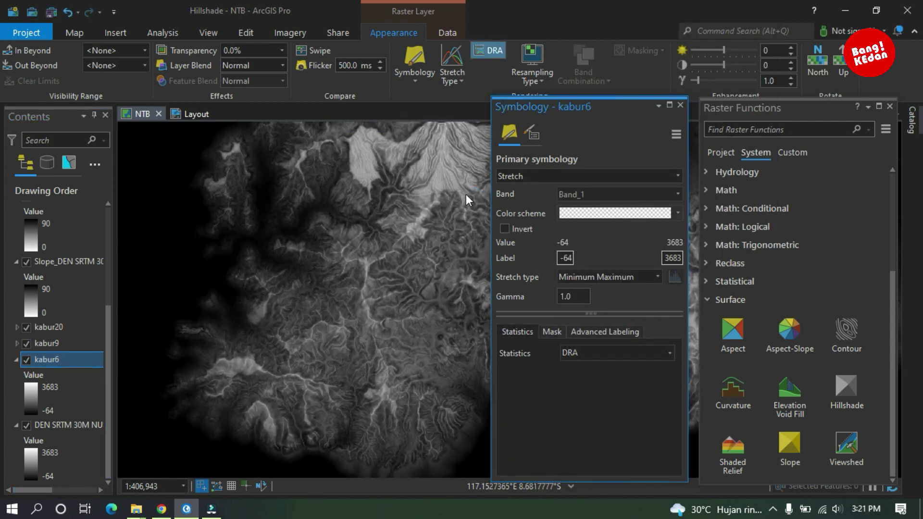
# Close the kabur6 symbology settings and set the kabur20 layer's transparency to 80%.
pyautogui.click(680, 104)
pyautogui.click(58, 329)
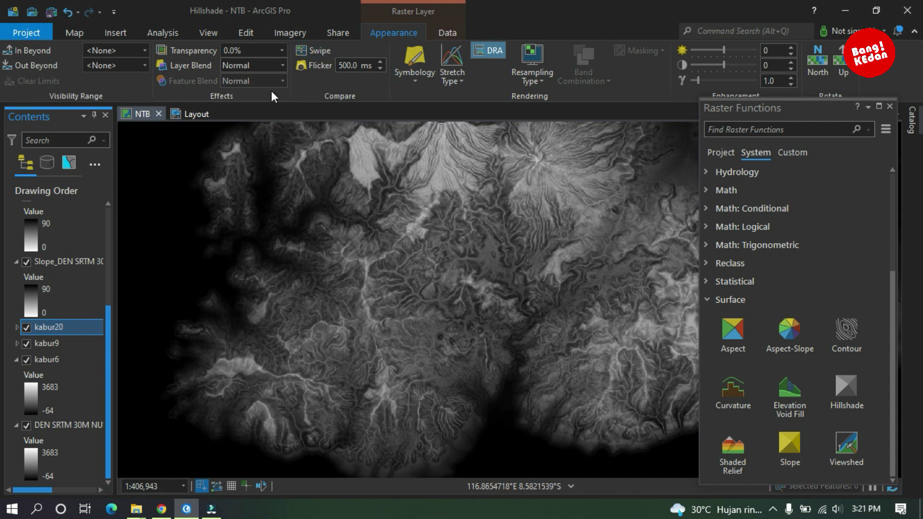
pyautogui.write('80')
pyautogui.press('Return')
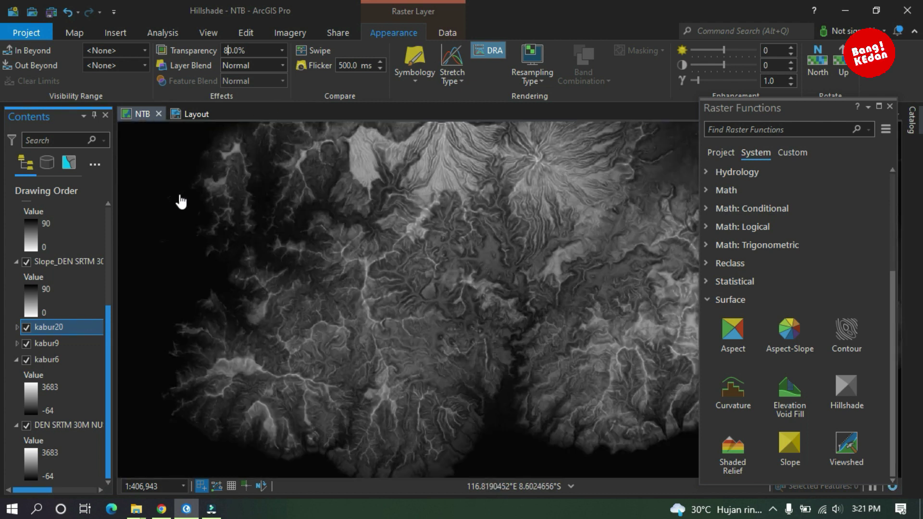
# Set the kabur9 layer's transparency to 80%.
pyautogui.click(52, 344)
pyautogui.click(229, 49)
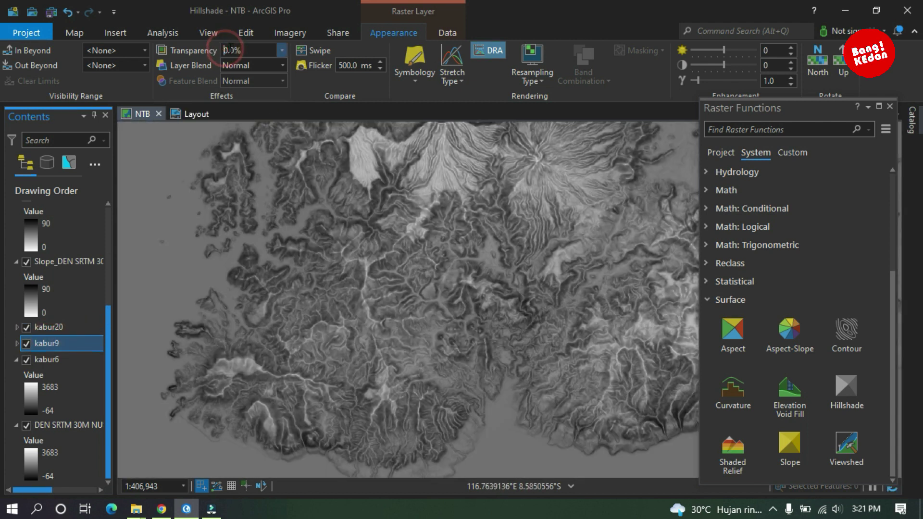
pyautogui.write('8')
pyautogui.press('Return')
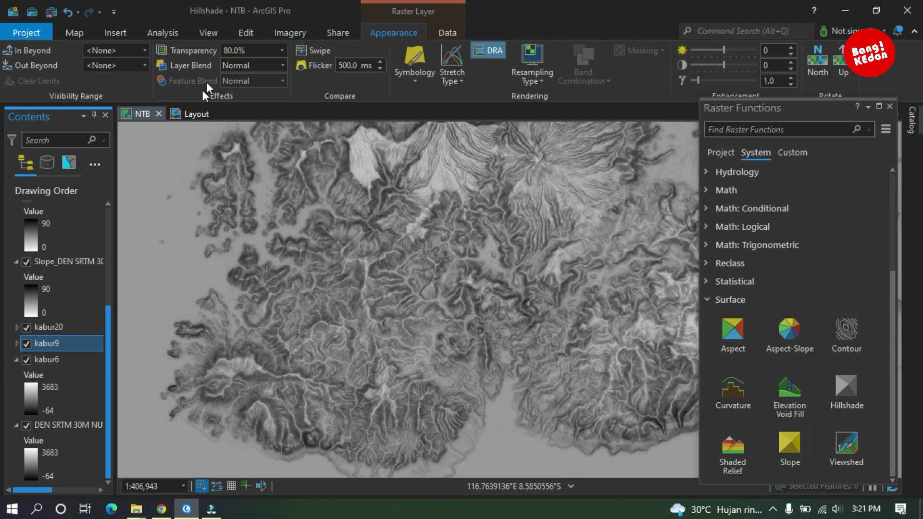
# Set the kabur6 layer's transparency to 80% and expand the legends of kabur9 and kabur20.
pyautogui.click(48, 358)
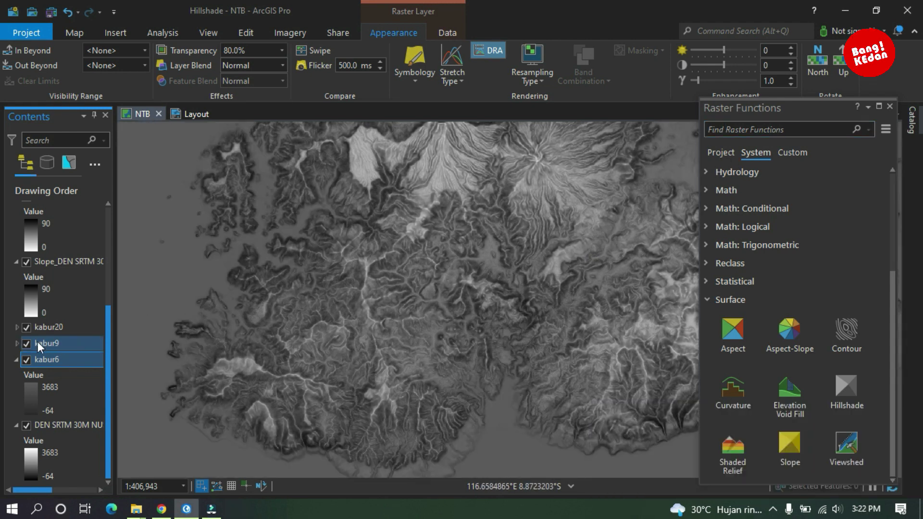
pyautogui.click(16, 344)
pyautogui.click(17, 327)
pyautogui.scroll(-3, 72, 330)
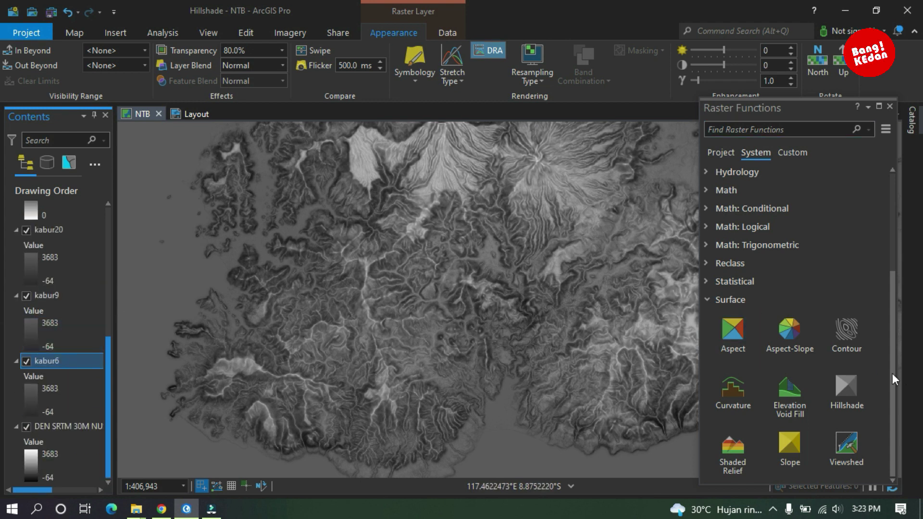
# Create a Traditional hillshade layer from the kabur20 raster and set its layer blend to Soft Light.
pyautogui.click(846, 387)
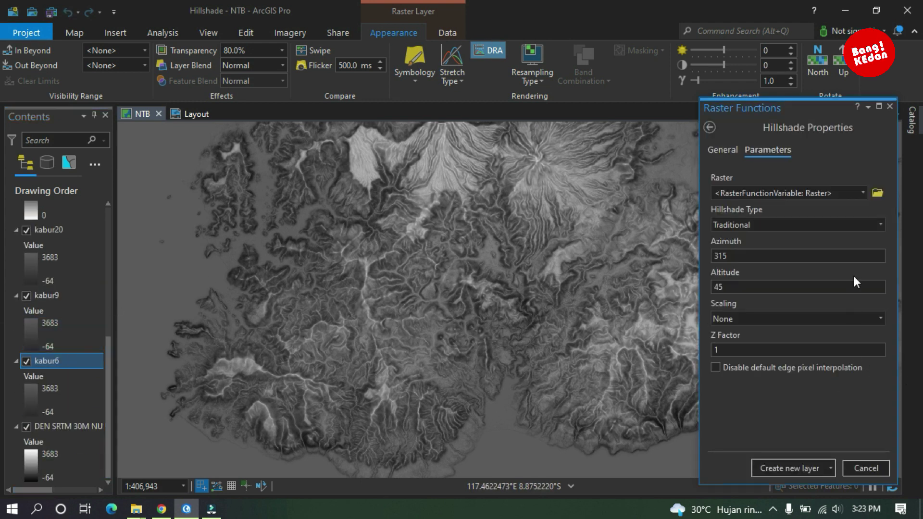
pyautogui.click(862, 194)
pyautogui.click(755, 259)
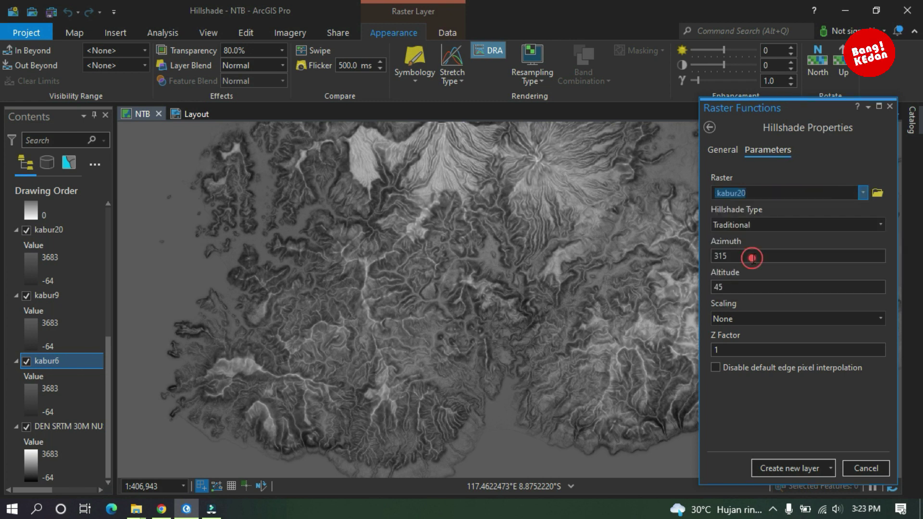
pyautogui.click(791, 469)
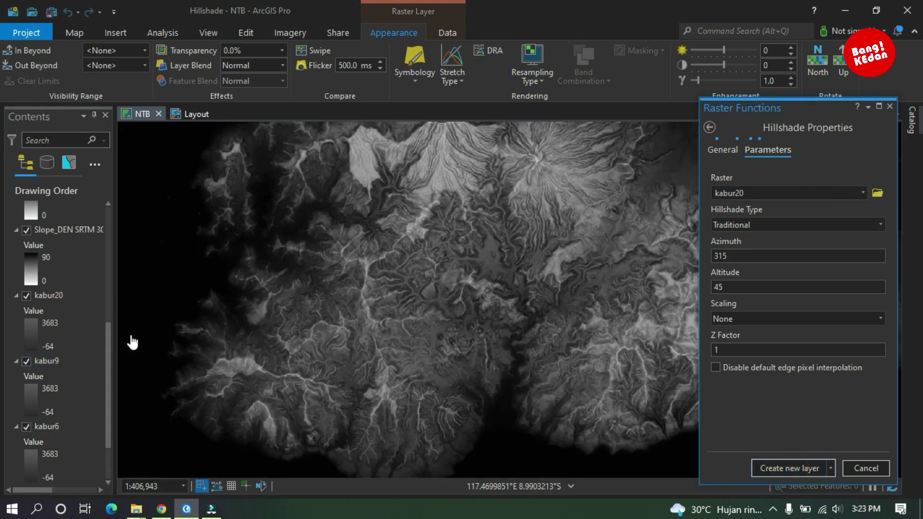
pyautogui.moveTo(108, 327); pyautogui.dragTo(105, 199)
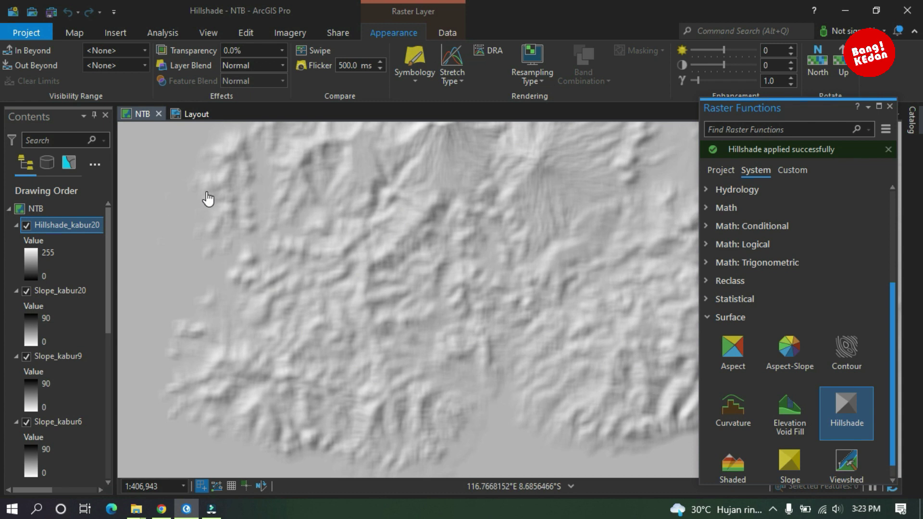
pyautogui.click(282, 65)
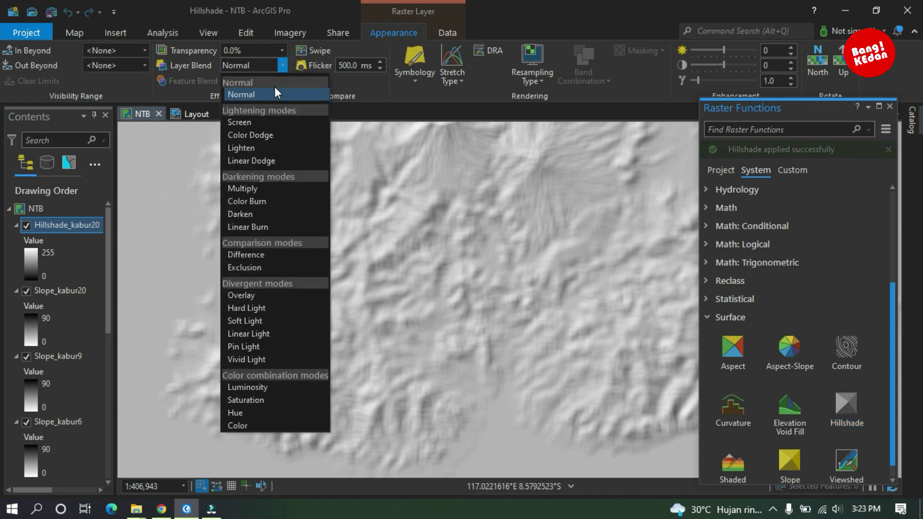
pyautogui.click(249, 320)
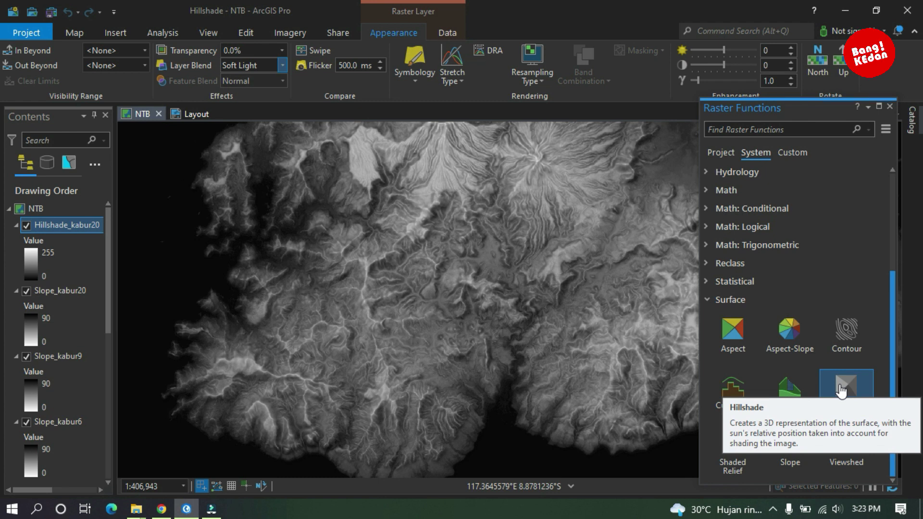
# Create a Traditional hillshade layer from the kabur9 raster and set its layer blend to Soft Light.
pyautogui.click(841, 390)
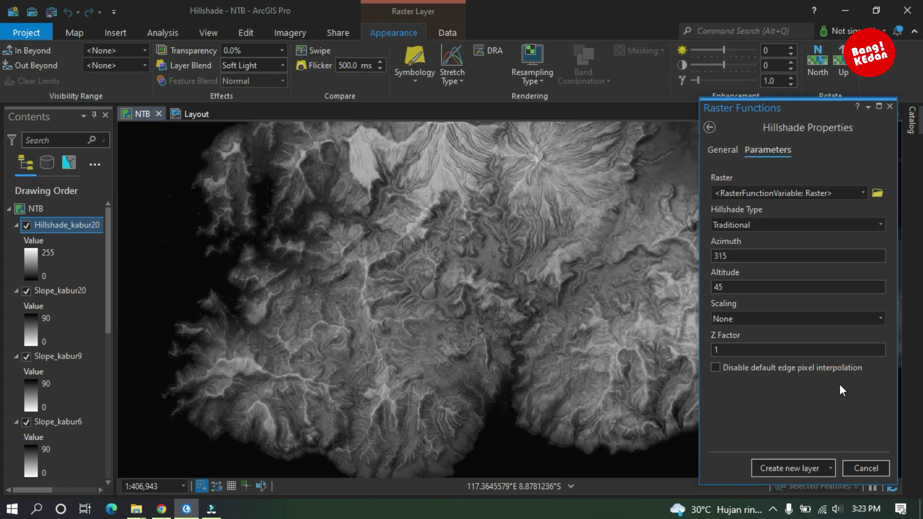
pyautogui.click(864, 193)
pyautogui.click(753, 283)
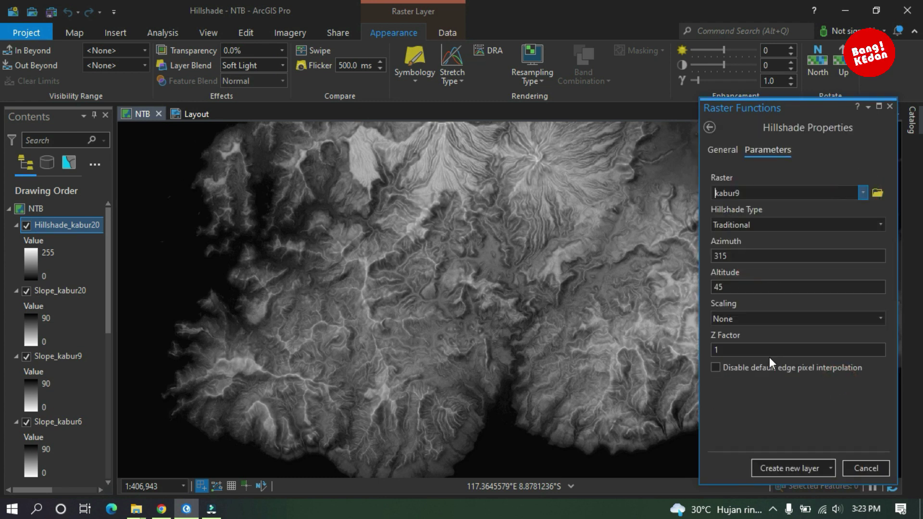
pyautogui.click(783, 468)
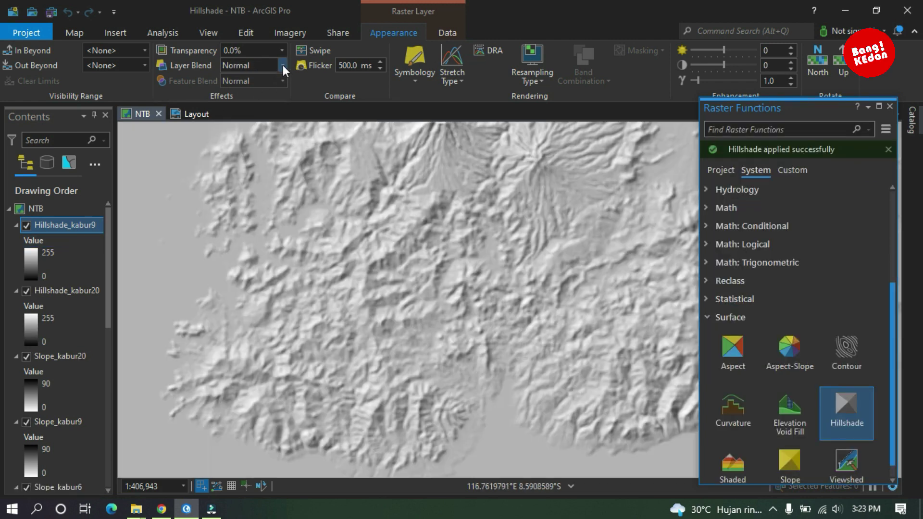
pyautogui.click(283, 65)
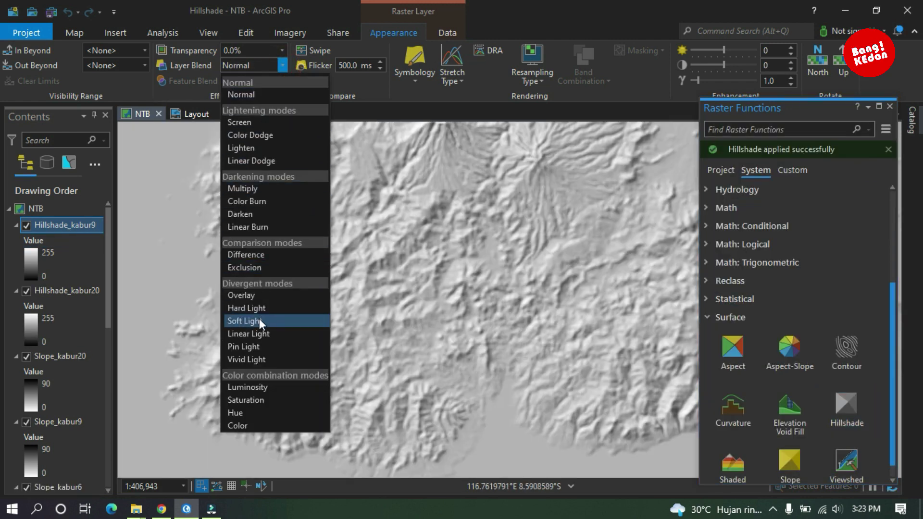
pyautogui.click(259, 320)
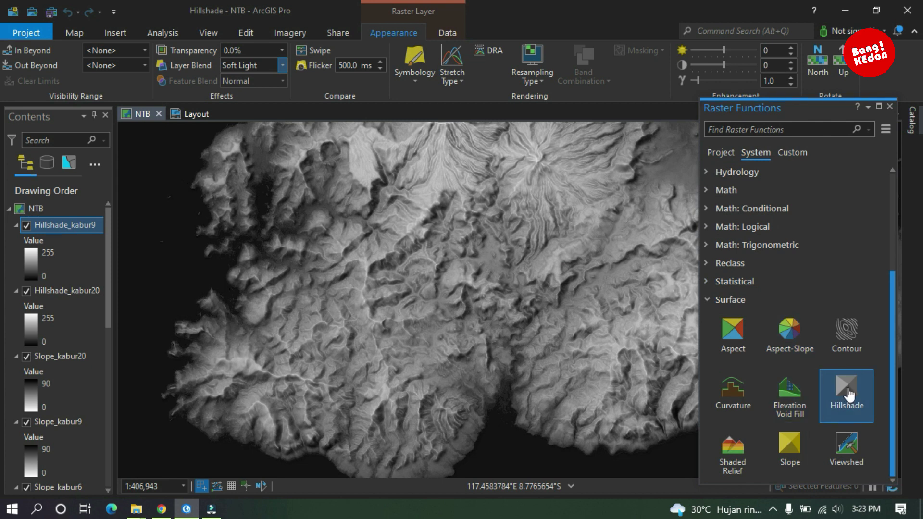
# Create a Traditional hillshade layer from the kabur6 raster and set its layer blend to Soft Light.
pyautogui.click(847, 389)
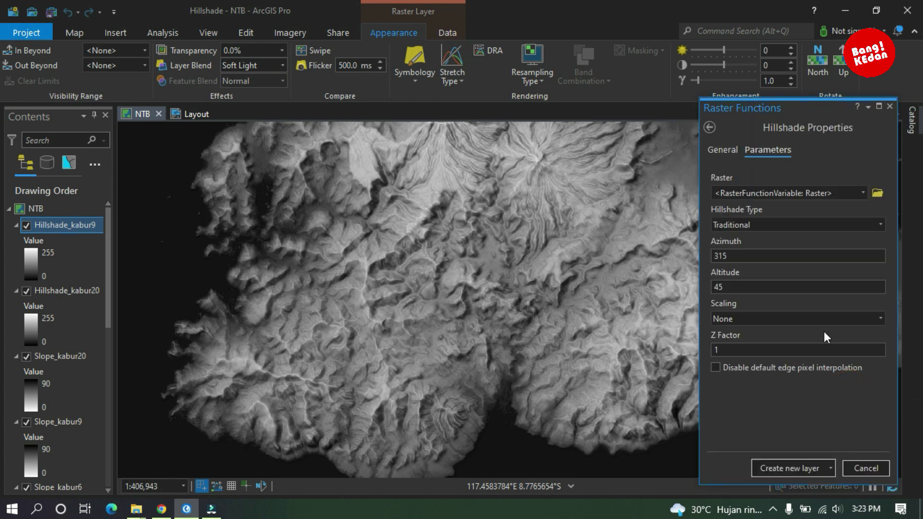
pyautogui.click(864, 193)
pyautogui.click(754, 309)
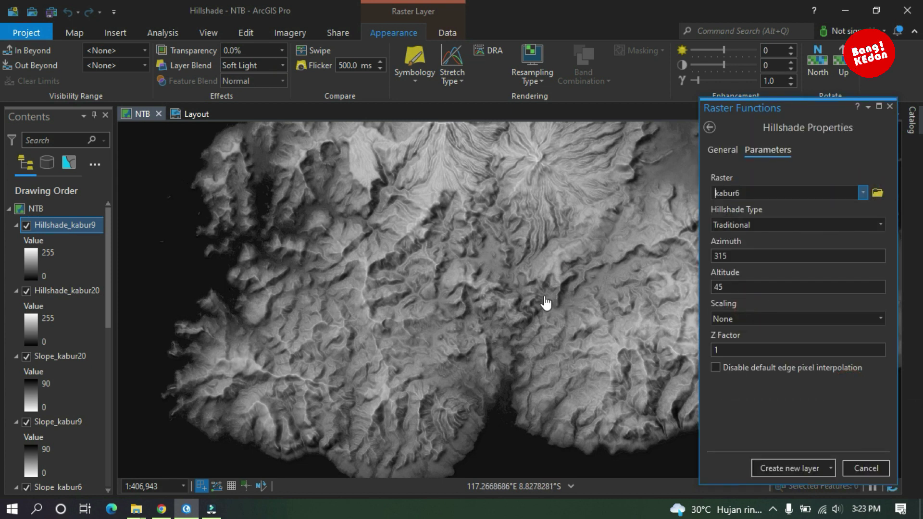
pyautogui.click(764, 464)
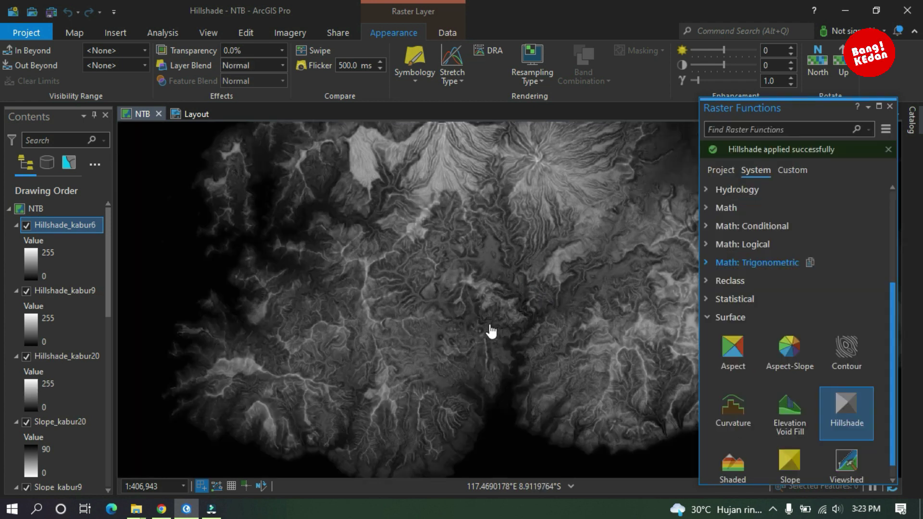
pyautogui.click(284, 68)
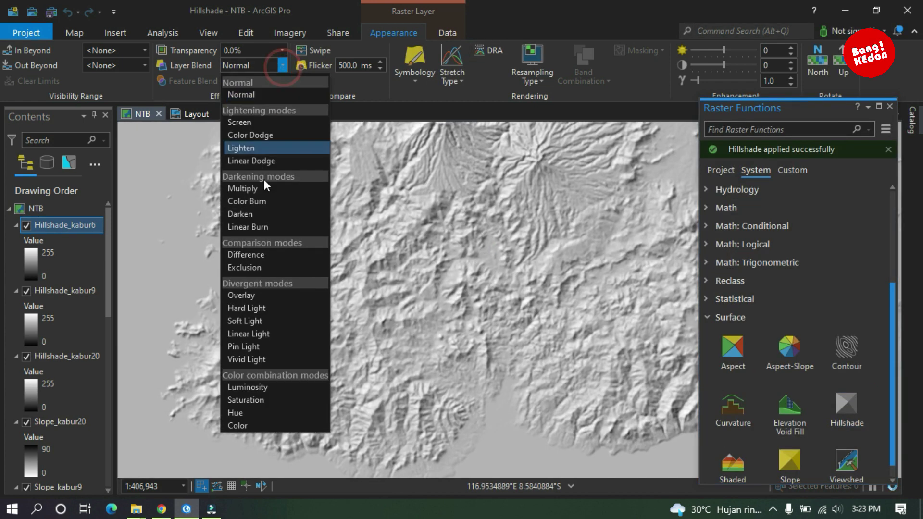
pyautogui.click(250, 321)
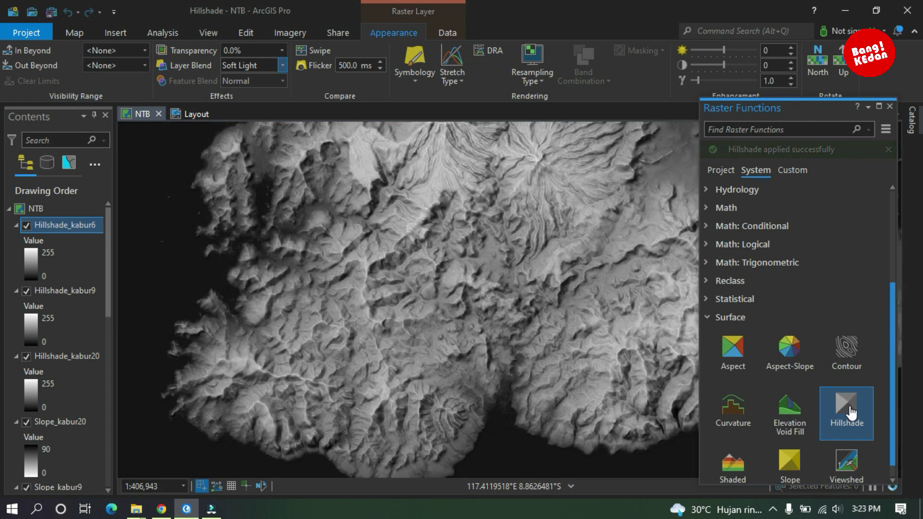
# Create a Traditional hillshade layer from DEN SRTM 30M NUSA TENGGARA BARAT.tif and set its layer blend to Soft Light.
pyautogui.click(849, 409)
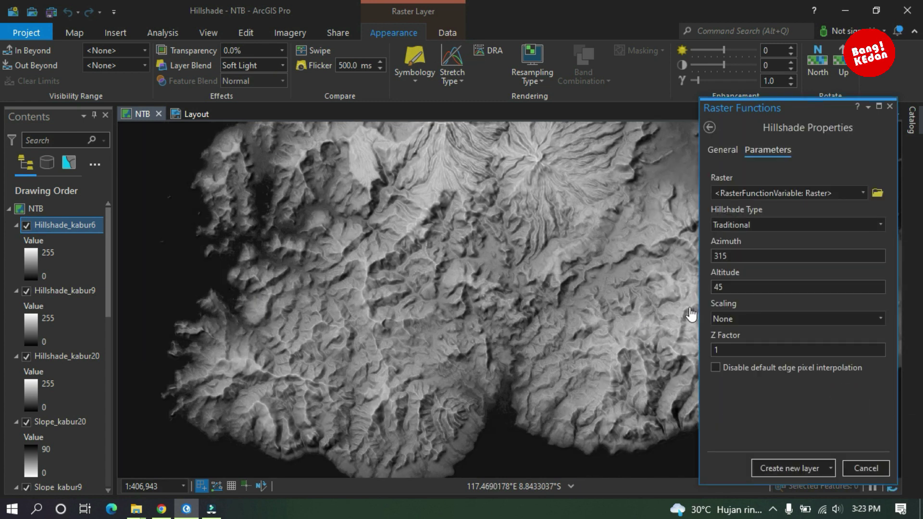
pyautogui.click(863, 193)
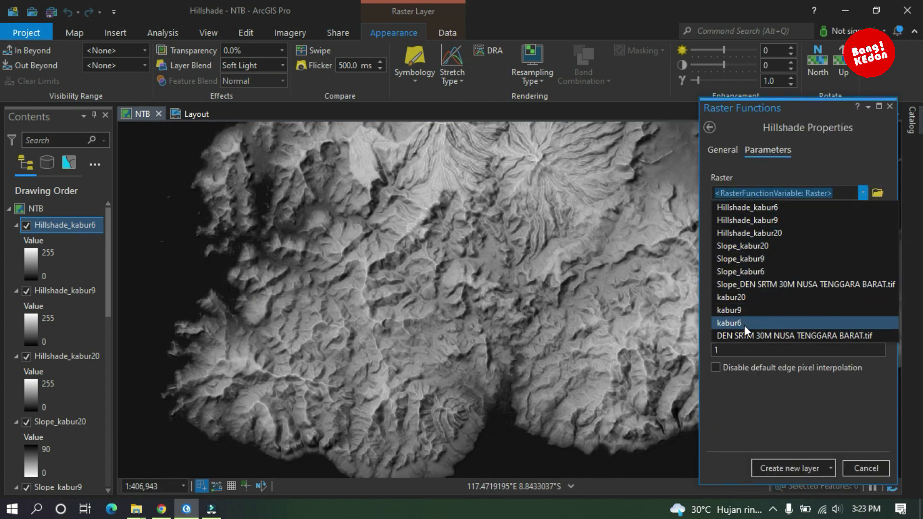
pyautogui.click(740, 337)
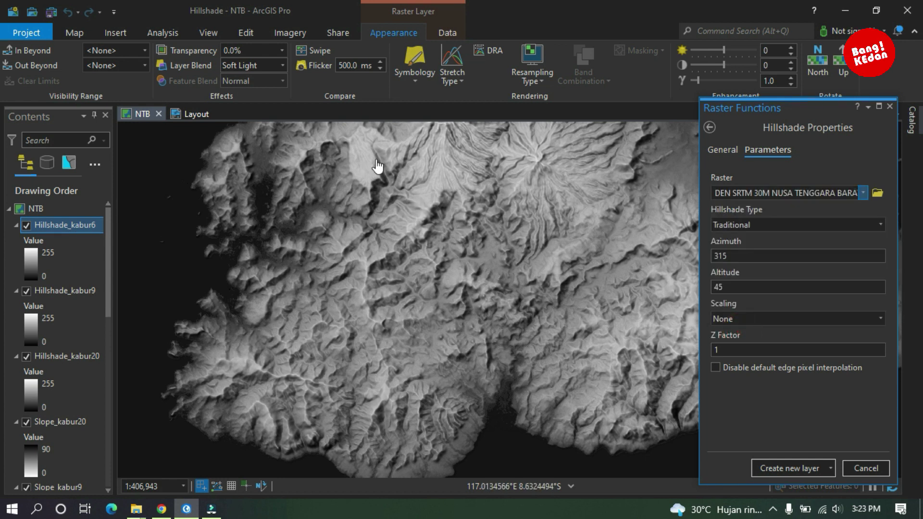
pyautogui.click(789, 468)
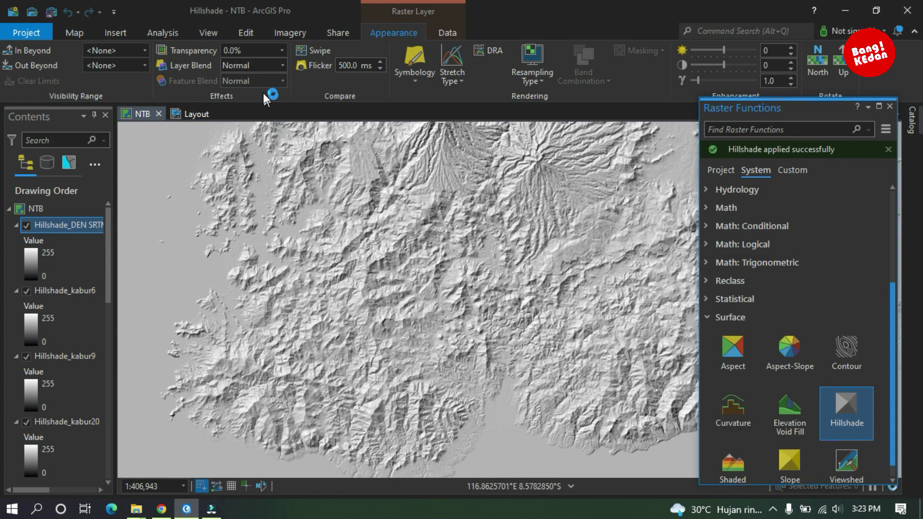
pyautogui.click(281, 66)
pyautogui.click(249, 318)
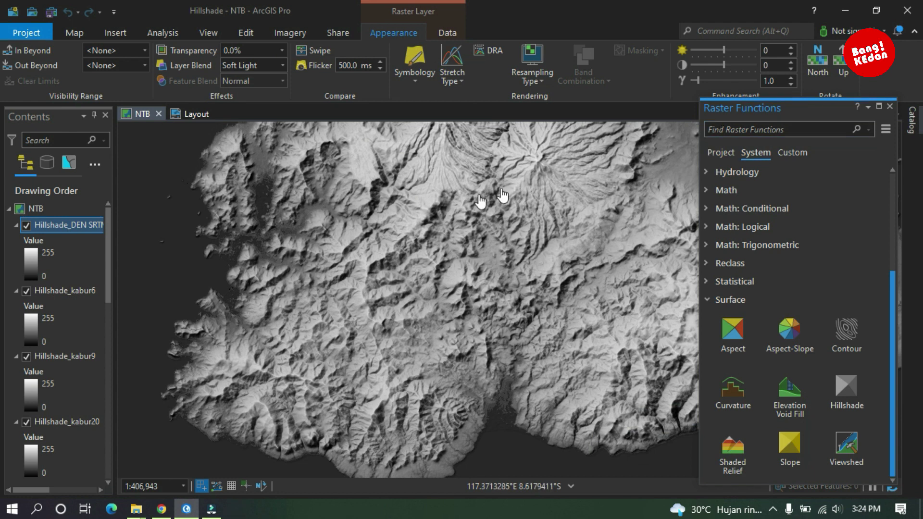
# Create a Traditional hillshade layer from Slope_DEN SRTM 30M NUSA TENGGARA BARAT.tif and invert its color scheme.
pyautogui.scroll(2, 504, 294)
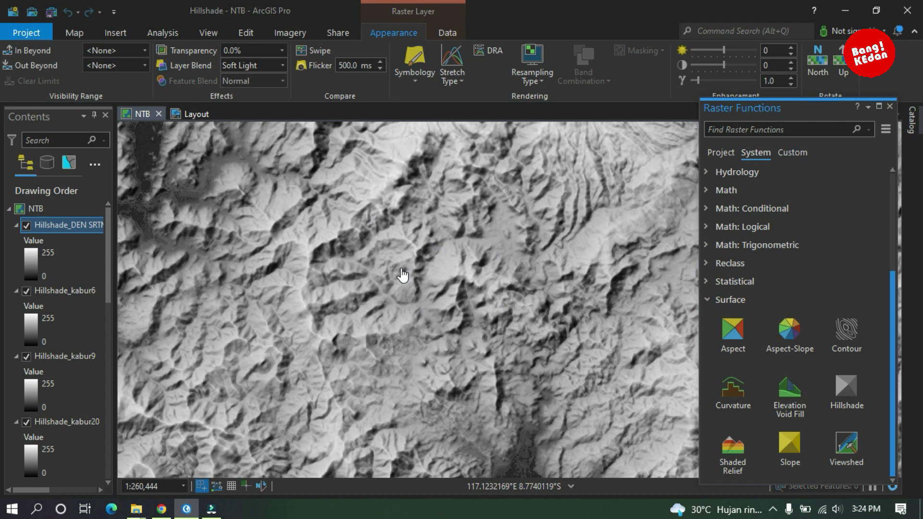
pyautogui.moveTo(414, 304); pyautogui.dragTo(560, 384)
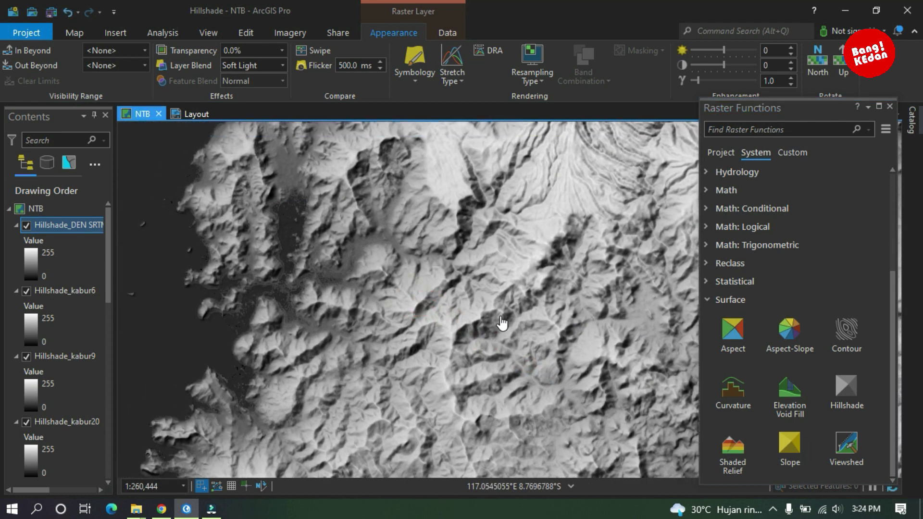
pyautogui.click(842, 389)
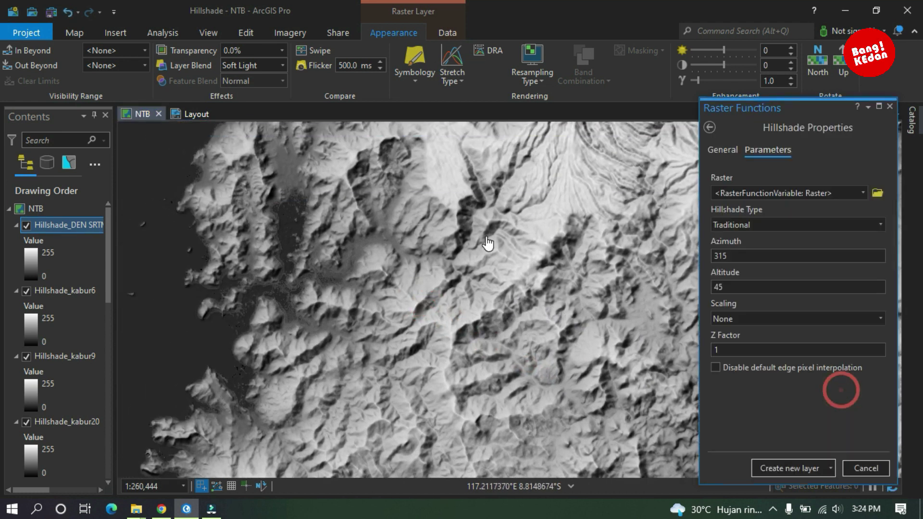
pyautogui.click(863, 191)
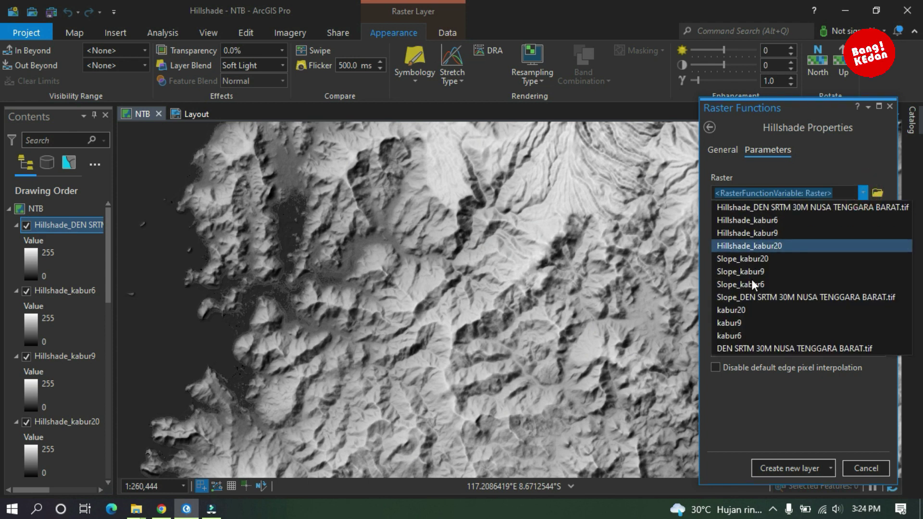
pyautogui.click(769, 298)
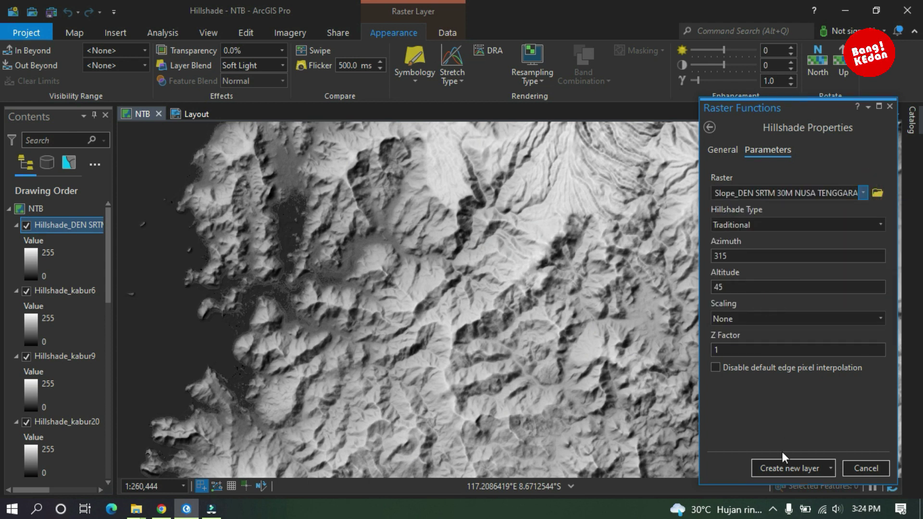
pyautogui.click(790, 468)
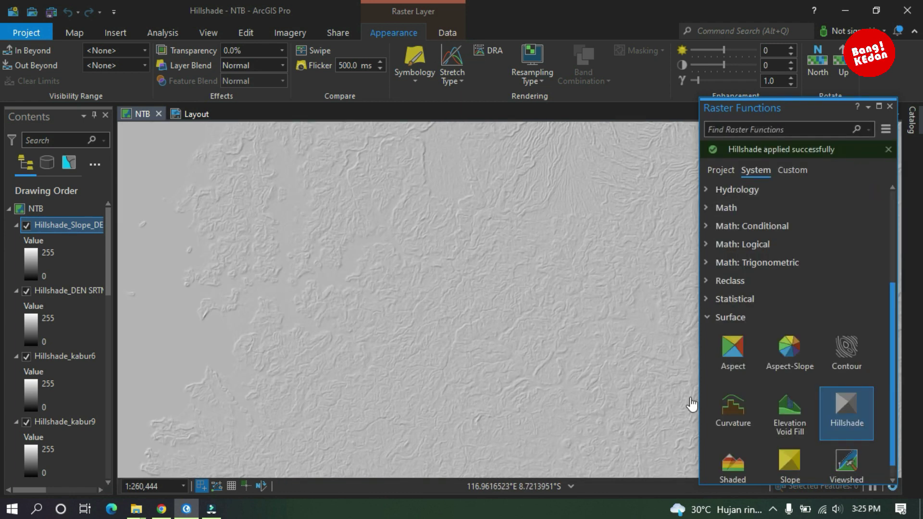
pyautogui.click(33, 262)
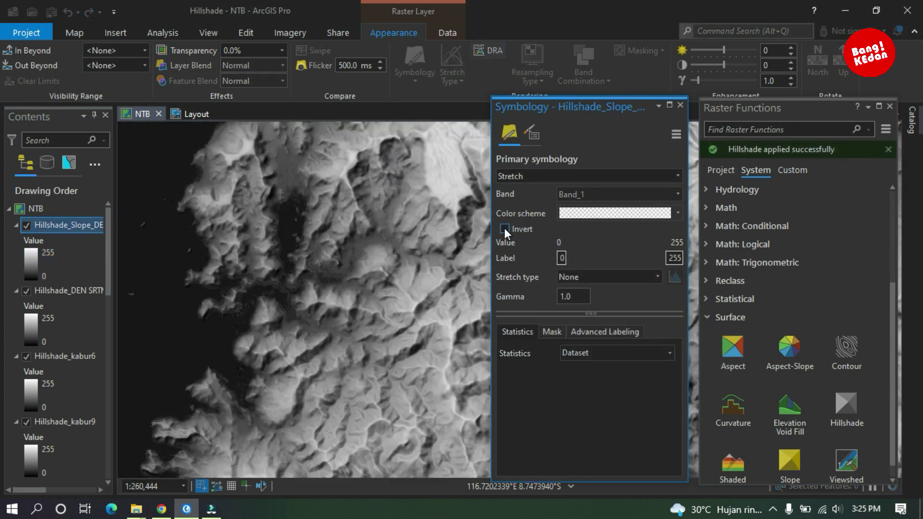
pyautogui.click(503, 228)
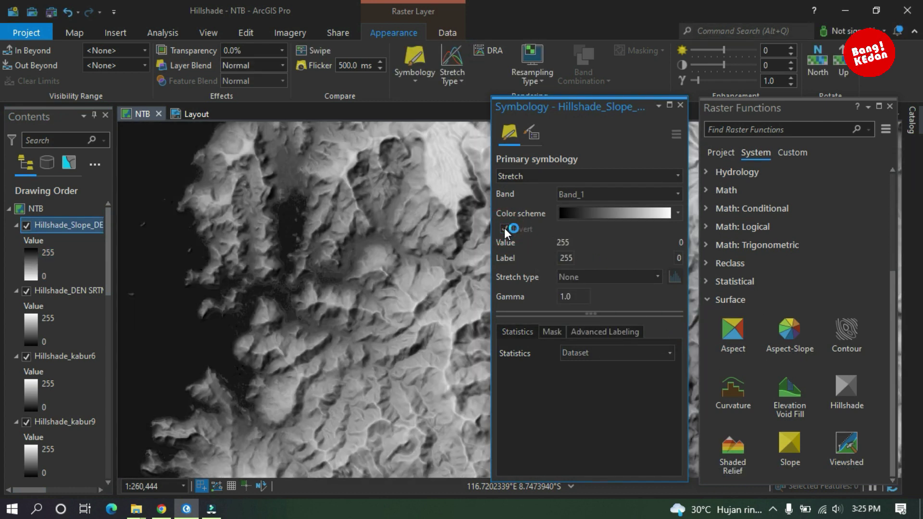
# Set the layer blend of the inverted hillshade made from the slope raster to Overlay and close the open side panes.
pyautogui.click(681, 106)
pyautogui.click(282, 65)
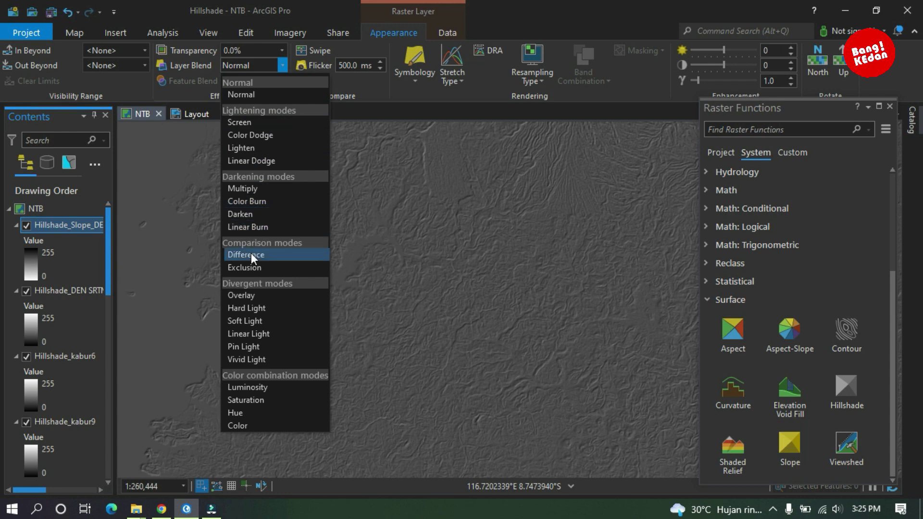
pyautogui.click(251, 294)
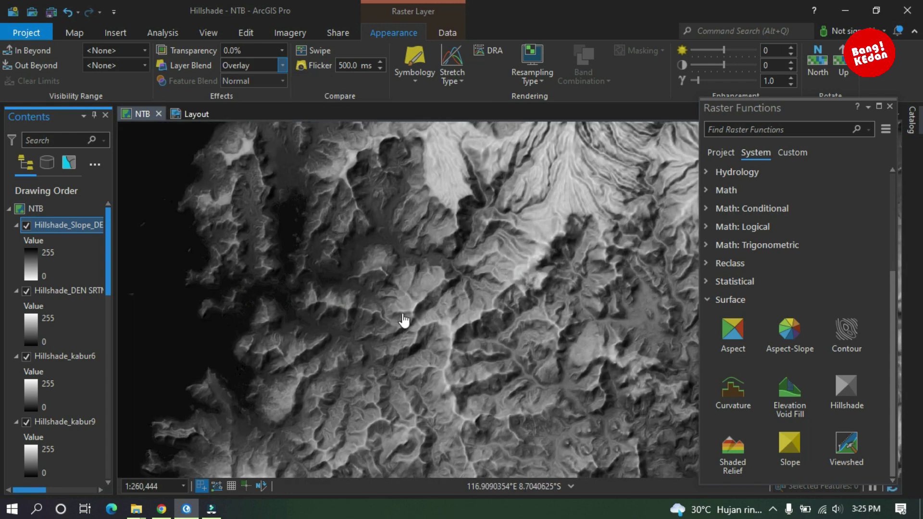
pyautogui.click(890, 108)
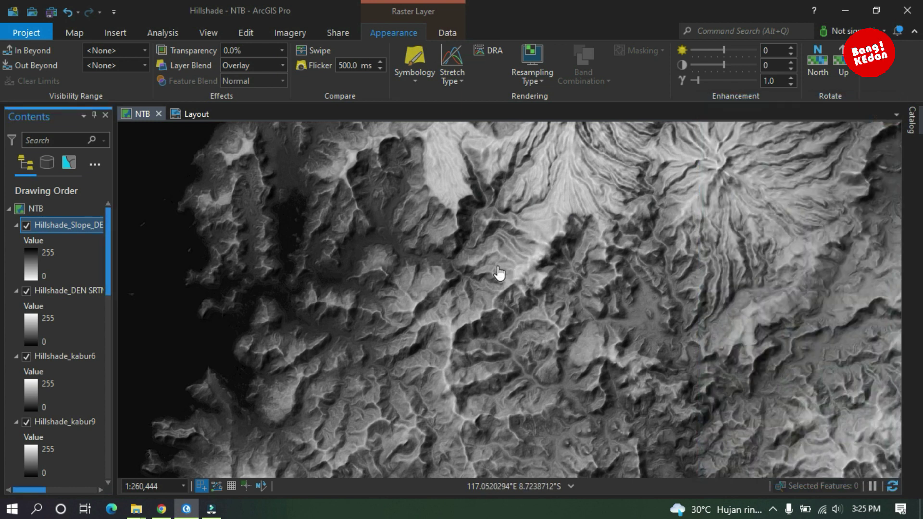
# Examine the blended relief along the islands eastward at a smaller map scale.
pyautogui.scroll(-1, 501, 270)
pyautogui.moveTo(649, 325); pyautogui.dragTo(437, 321)
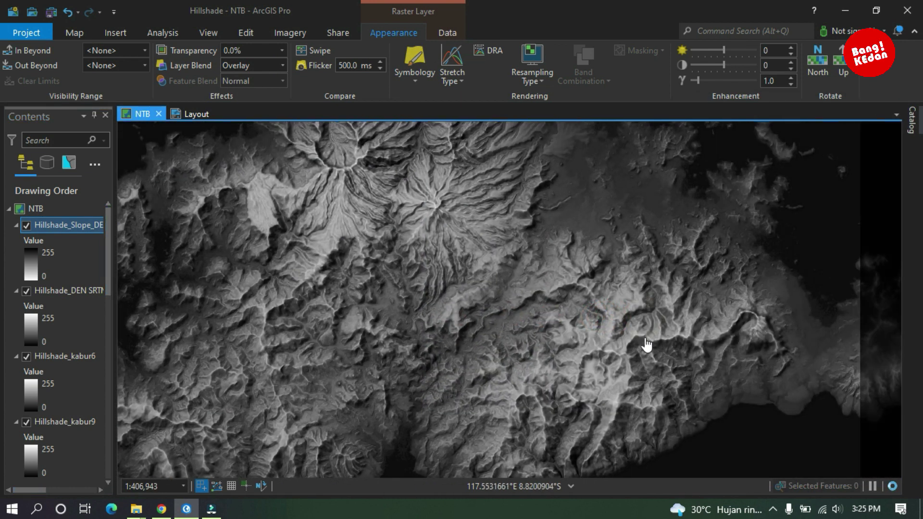
pyautogui.moveTo(643, 336); pyautogui.dragTo(509, 256)
pyautogui.moveTo(582, 273); pyautogui.dragTo(360, 339)
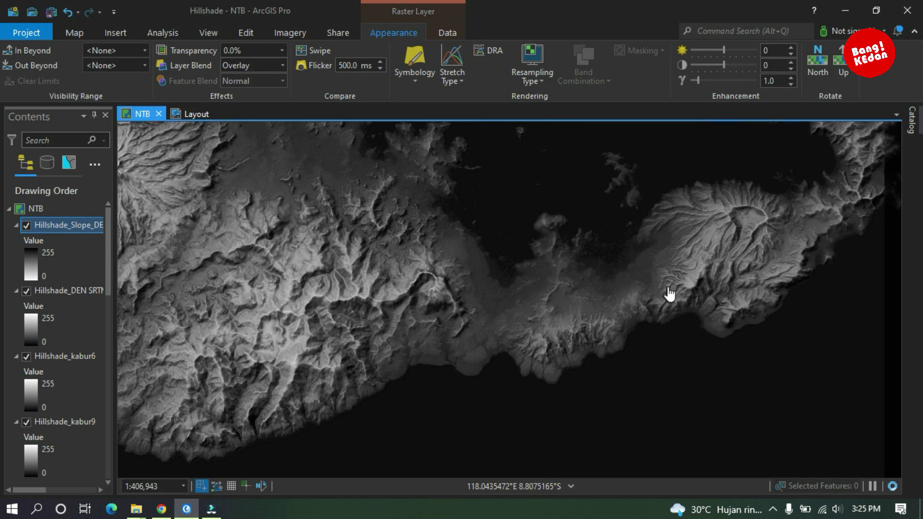
pyautogui.moveTo(669, 295); pyautogui.dragTo(546, 311)
pyautogui.moveTo(721, 250); pyautogui.dragTo(597, 308)
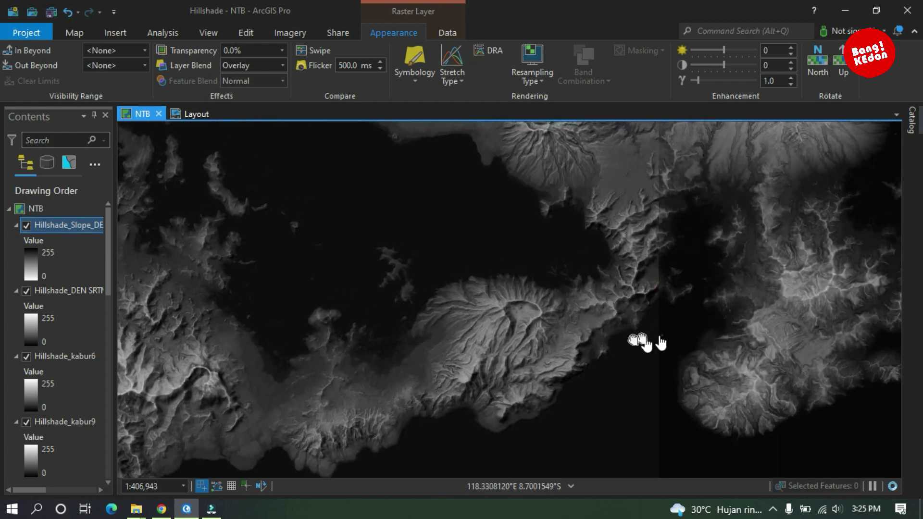
pyautogui.moveTo(663, 340); pyautogui.dragTo(583, 350)
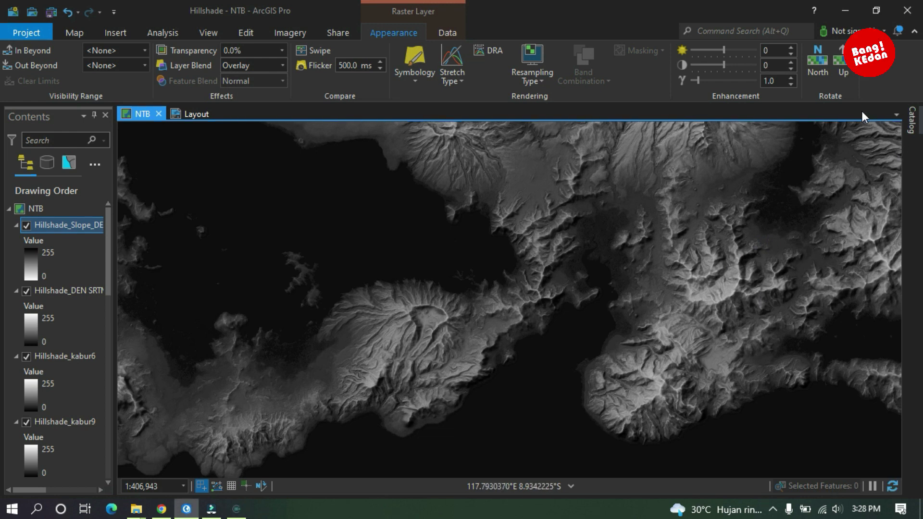
pyautogui.press('alt')
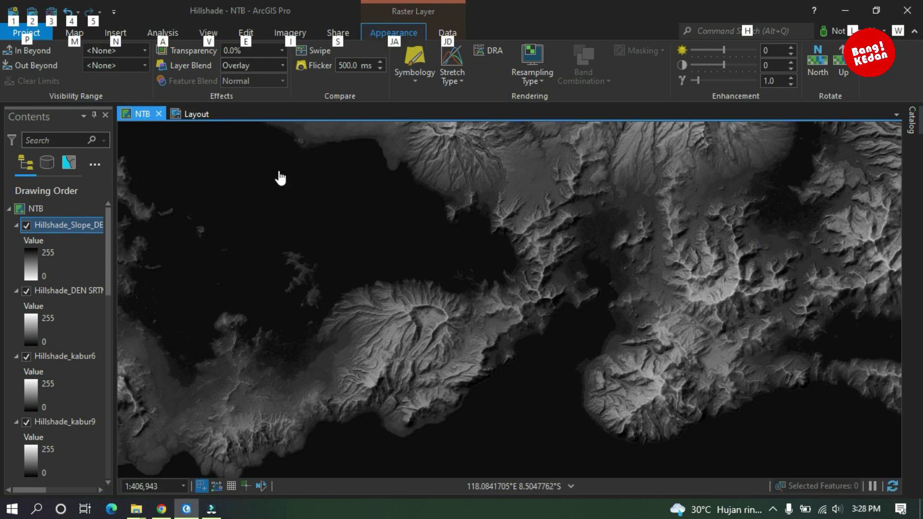
pyautogui.click(568, 16)
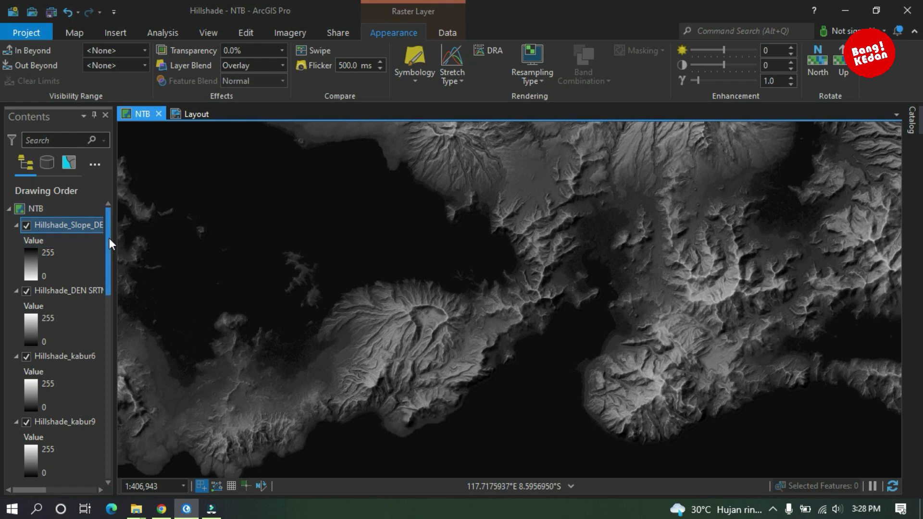
# Group all layers of the NTB map into one group layer named HillshadeNTB and collapse it.
pyautogui.moveTo(109, 238); pyautogui.dragTo(116, 451)
pyautogui.click(74, 423)
pyautogui.scroll(10, 58, 288)
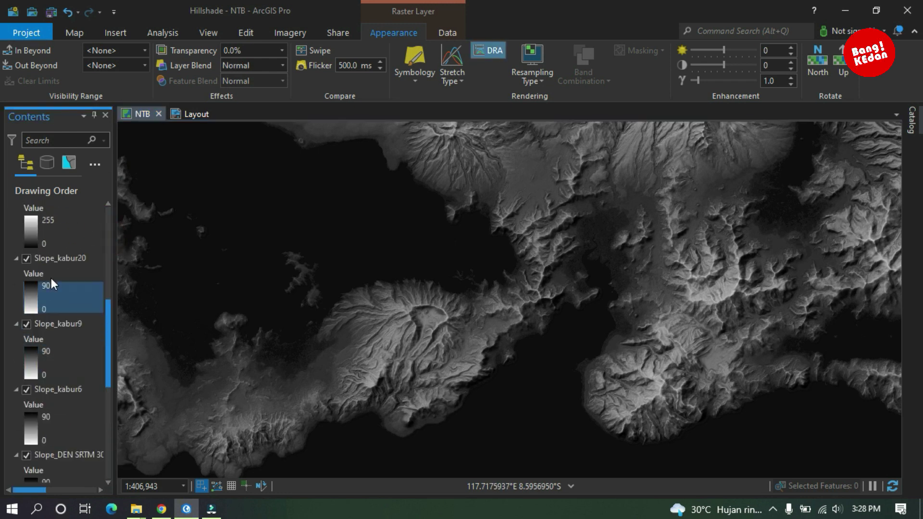
pyautogui.scroll(1, 60, 241)
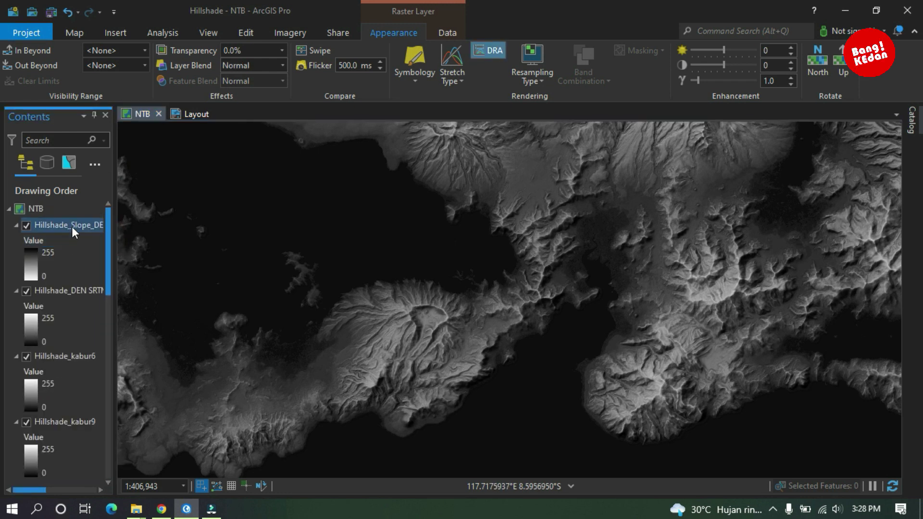
pyautogui.keyDown('shift'); pyautogui.click(71, 227); pyautogui.keyUp('shift')
pyautogui.rightClick(72, 226)
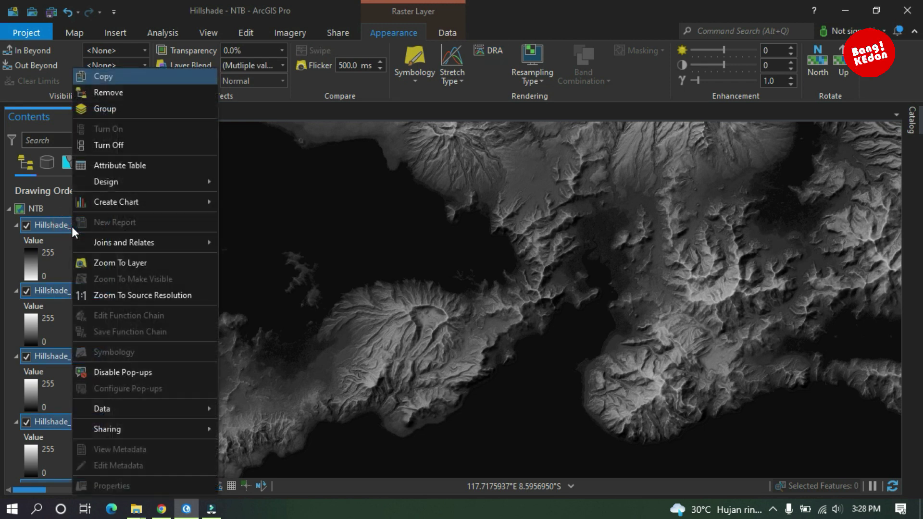
pyautogui.click(121, 114)
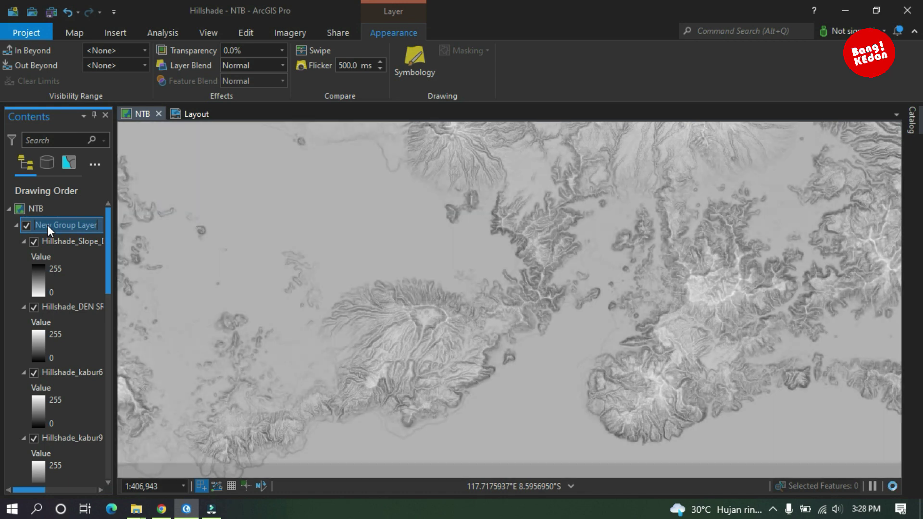
pyautogui.write('HillshadeNTB')
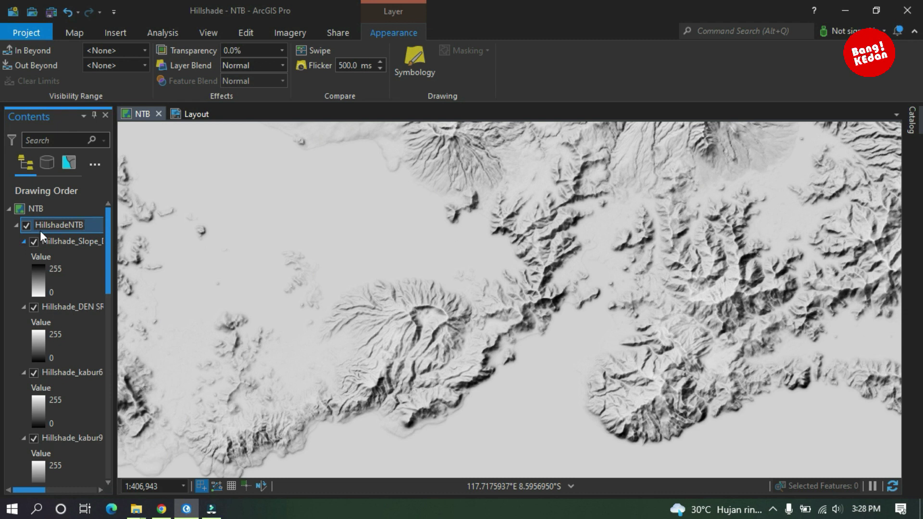
pyautogui.click(66, 241)
pyautogui.click(17, 225)
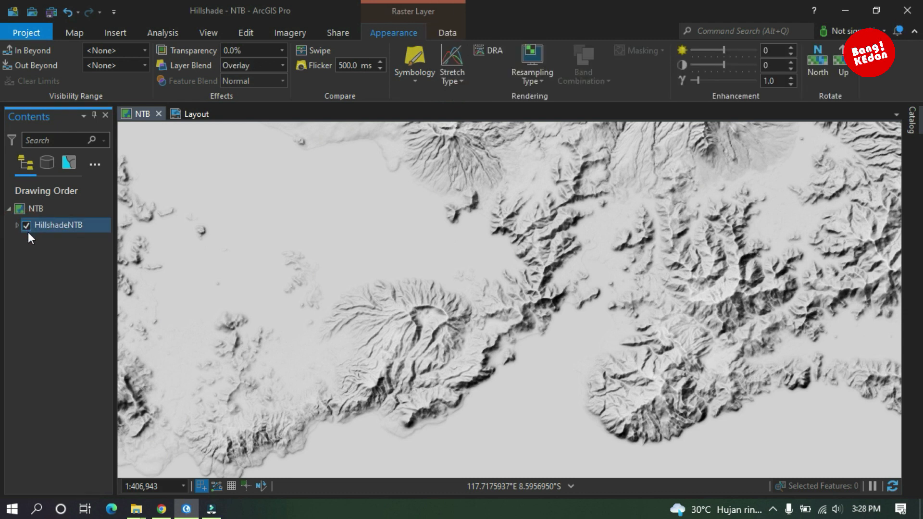
# Add the Imagery basemap beneath the HillshadeNTB group, hiding the group while adding it and showing it again.
pyautogui.scroll(-5, 392, 240)
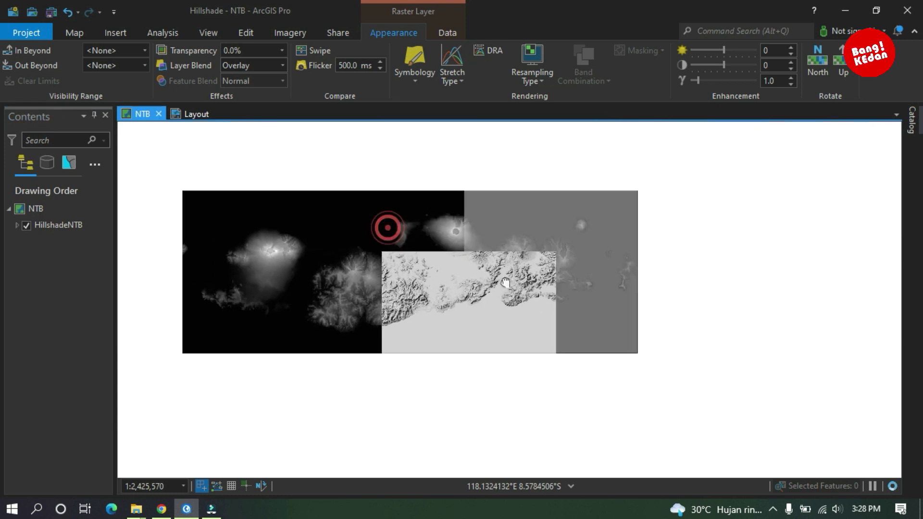
pyautogui.scroll(2, 505, 283)
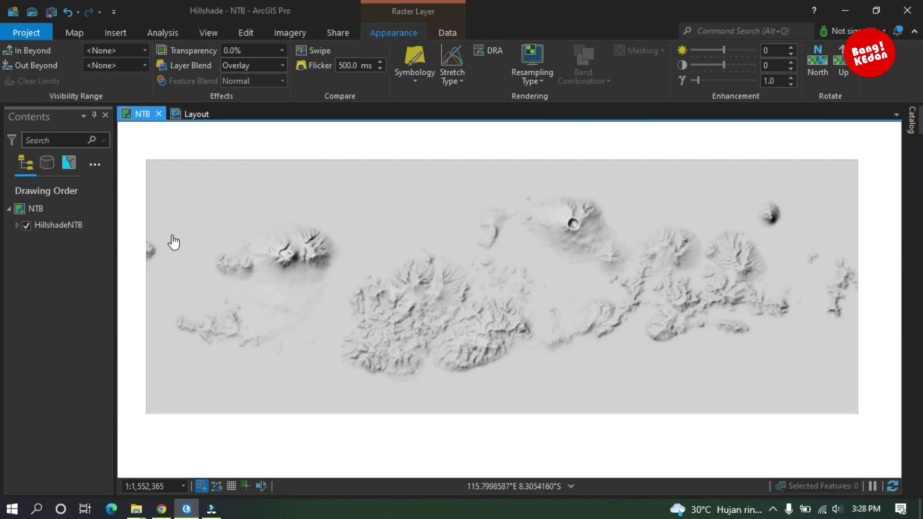
pyautogui.scroll(3, 360, 313)
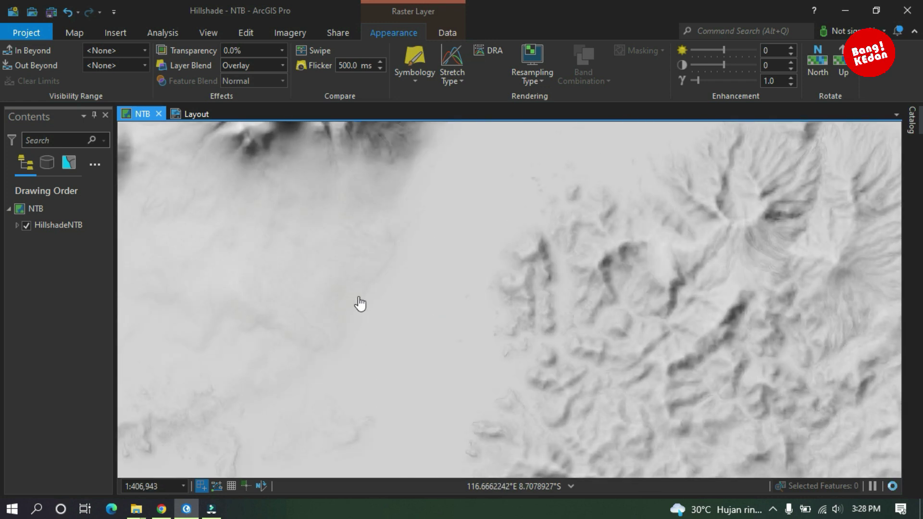
pyautogui.scroll(-2, 371, 295)
pyautogui.click(26, 225)
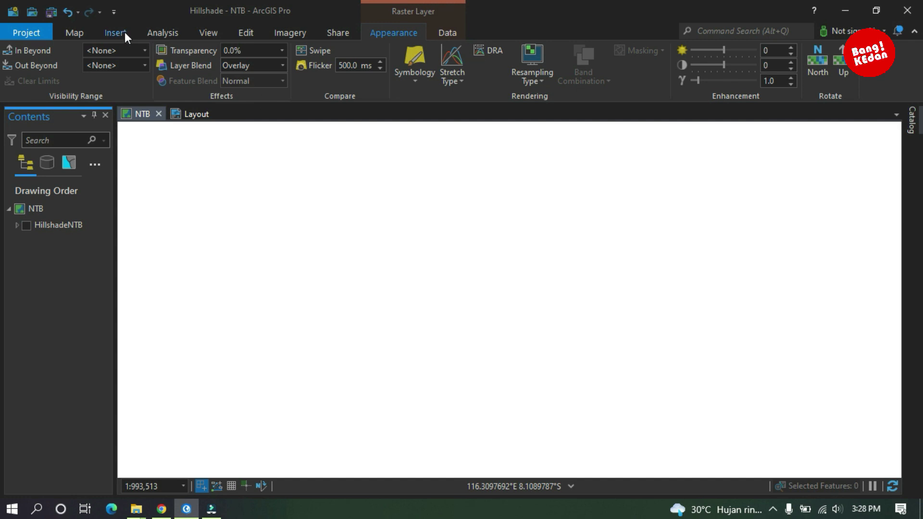
pyautogui.click(125, 31)
pyautogui.click(78, 32)
pyautogui.click(245, 76)
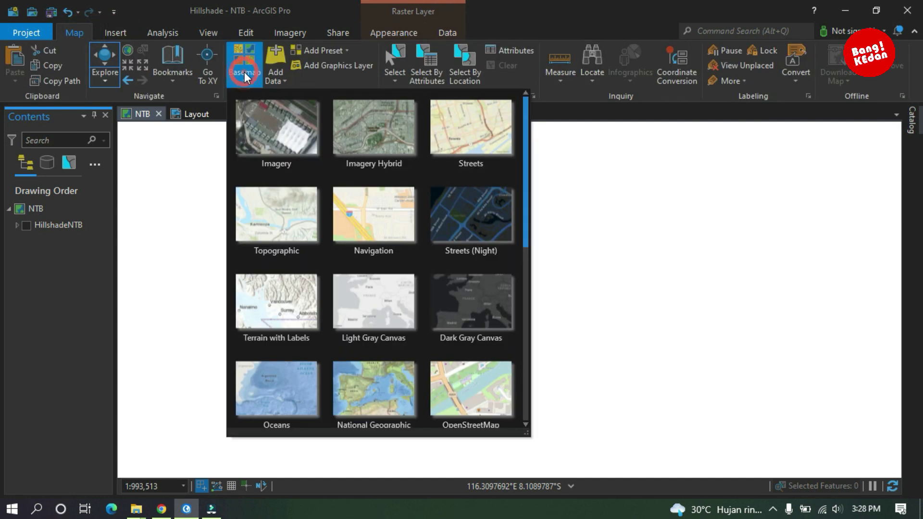
pyautogui.click(271, 130)
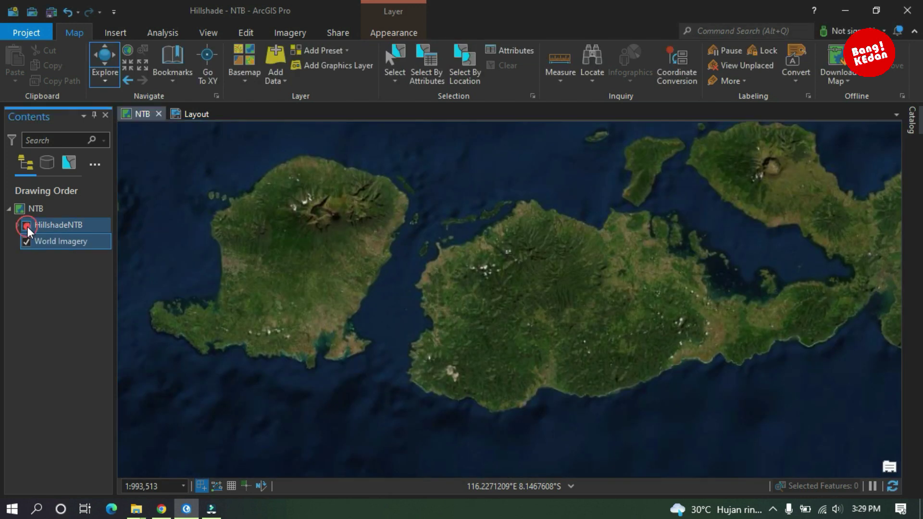
pyautogui.click(26, 225)
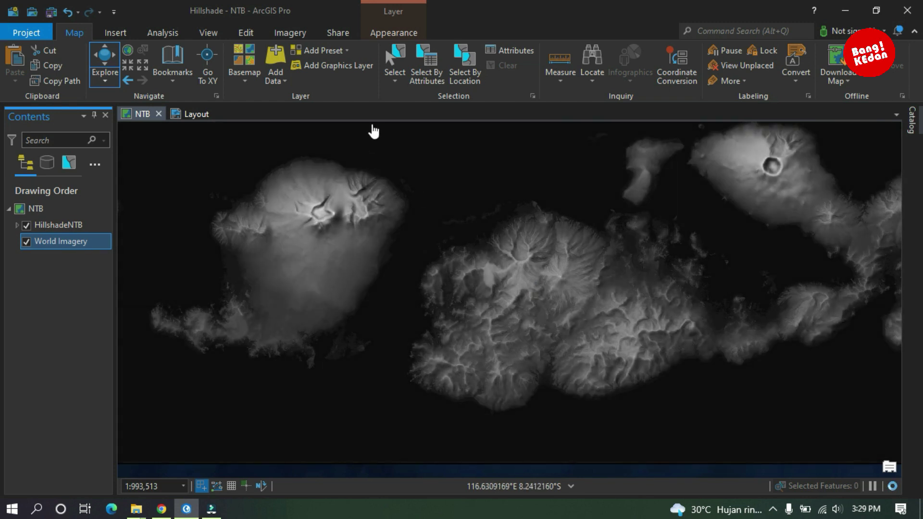
# Try the Overlay layer blend on the World Imagery basemap and restore its blend to Normal.
pyautogui.click(381, 33)
pyautogui.click(279, 65)
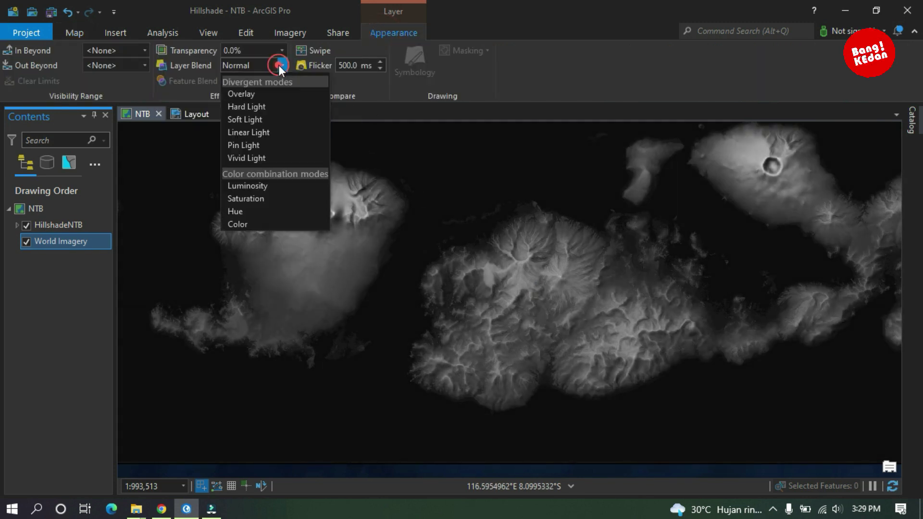
pyautogui.click(257, 293)
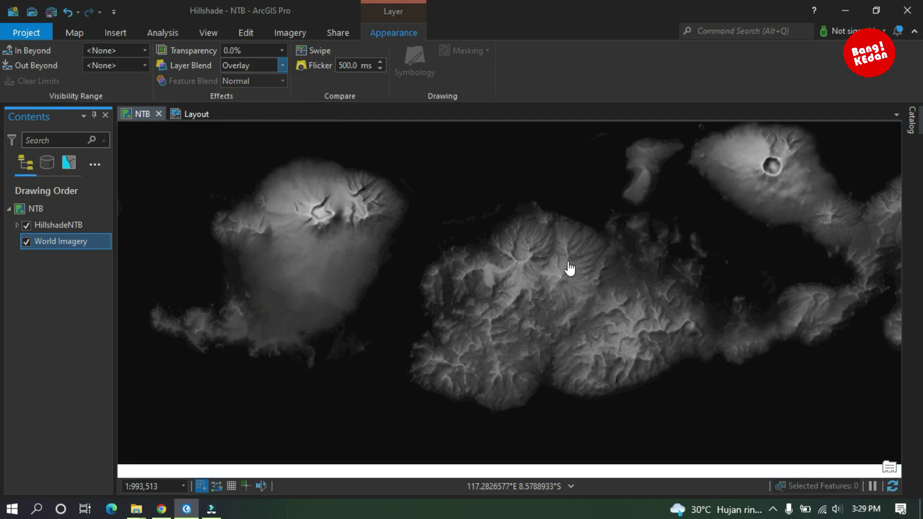
pyautogui.click(283, 67)
pyautogui.click(259, 92)
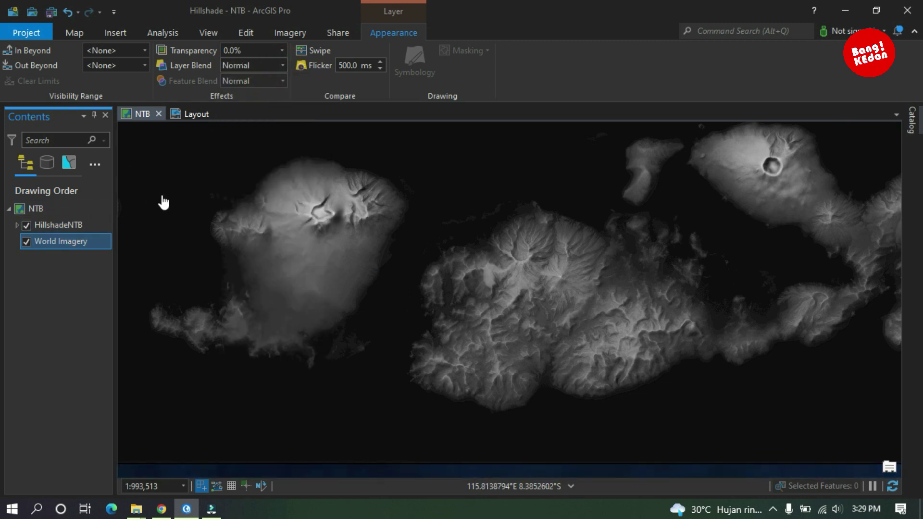
# Try the Overlay layer blend on the HillshadeNTB group and inspect the terrain over the imagery up close.
pyautogui.click(59, 225)
pyautogui.click(282, 66)
pyautogui.click(258, 294)
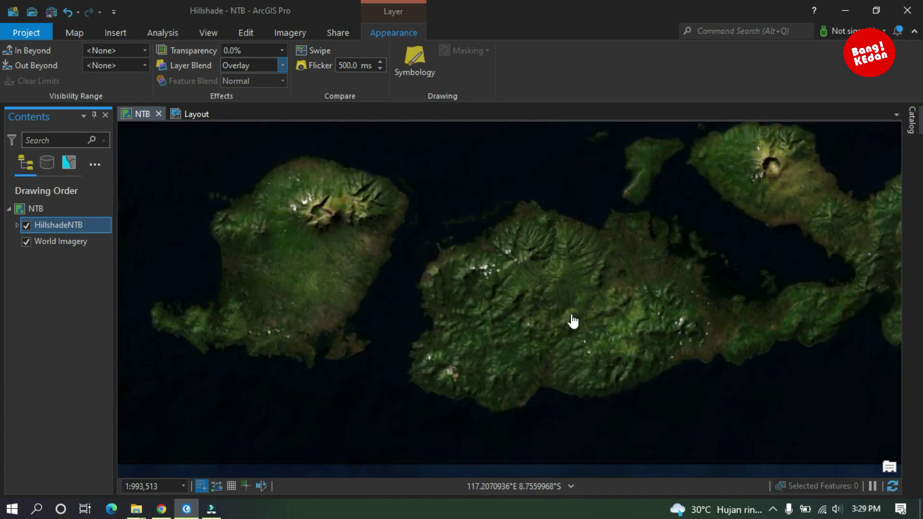
pyautogui.scroll(3, 658, 332)
pyautogui.moveTo(524, 303); pyautogui.dragTo(600, 373)
pyautogui.moveTo(455, 272); pyautogui.dragTo(583, 346)
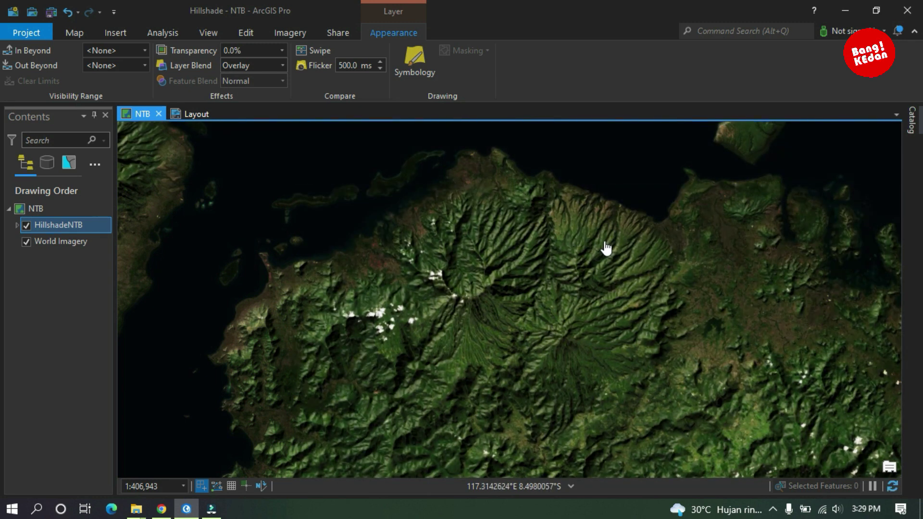
# Set the HillshadeNTB group's layer blend to Luminosity and frame the whole island chain in the map.
pyautogui.click(283, 66)
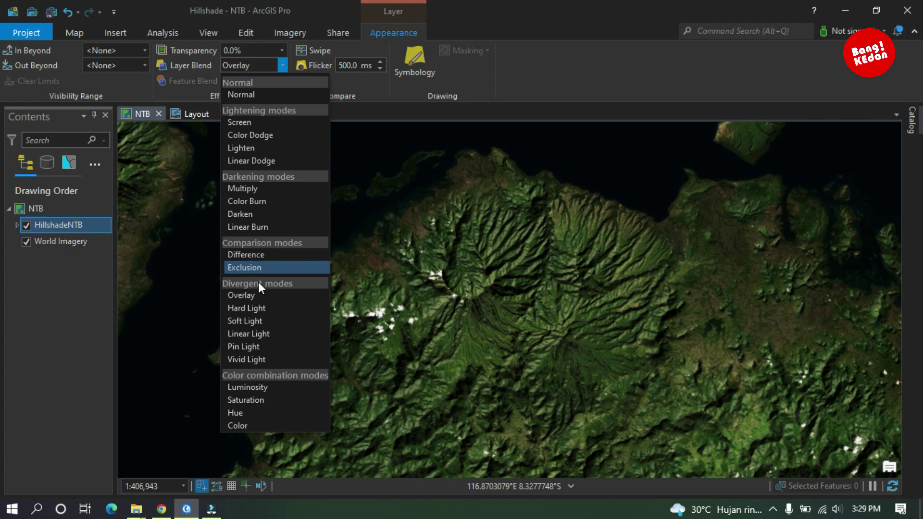
pyautogui.click(249, 387)
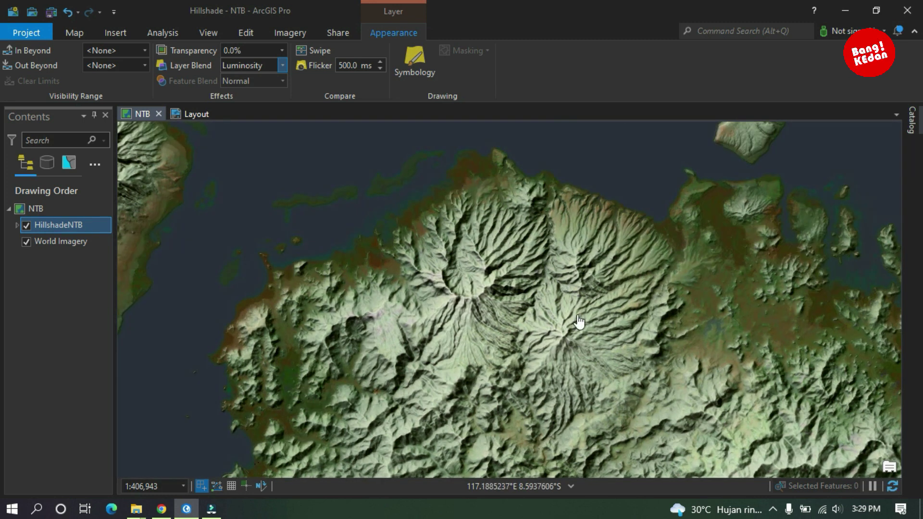
pyautogui.scroll(-3, 601, 322)
pyautogui.scroll(-3, 520, 284)
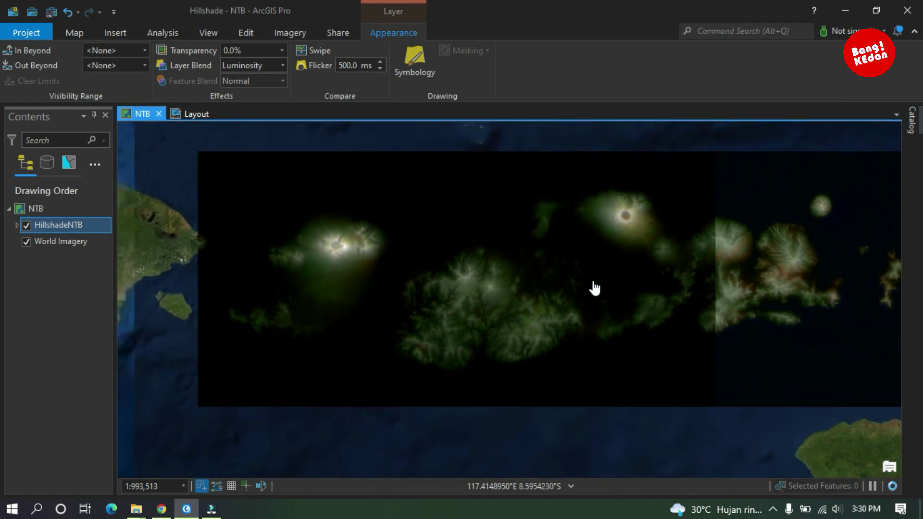
pyautogui.moveTo(579, 279); pyautogui.dragTo(532, 303)
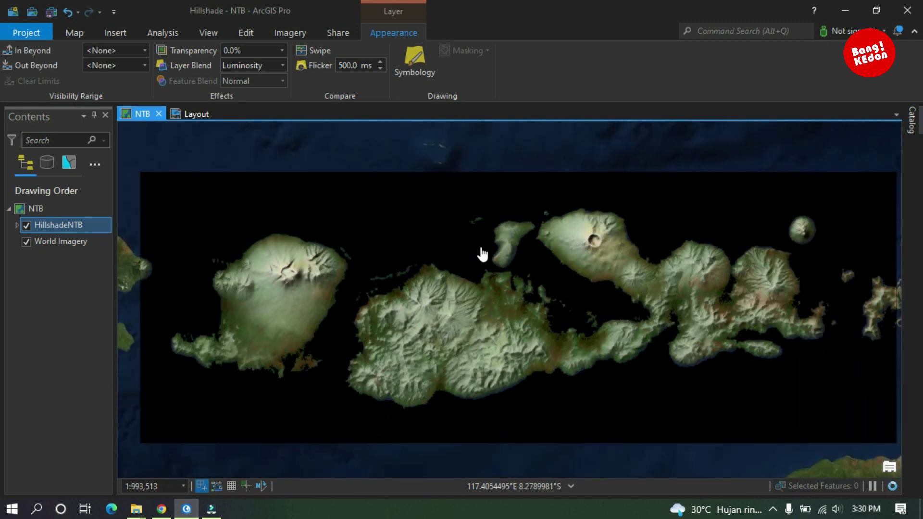
pyautogui.moveTo(478, 253); pyautogui.dragTo(492, 258)
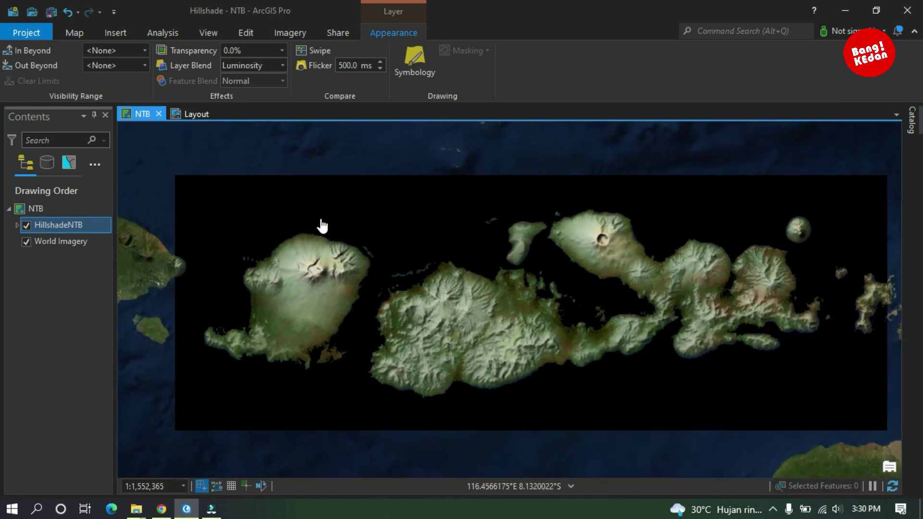
# Insert a map frame showing the NTB map's 1:1,552,365 view across the whole layout page.
pyautogui.click(192, 114)
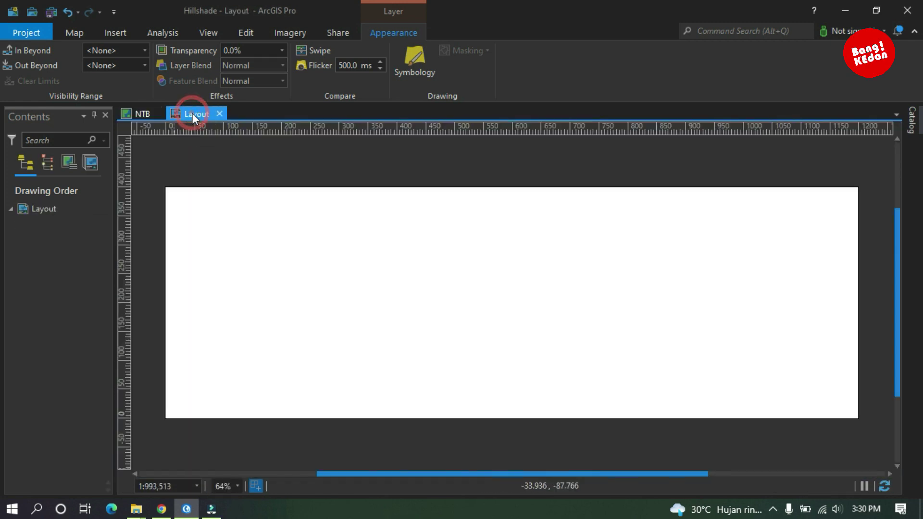
pyautogui.click(79, 32)
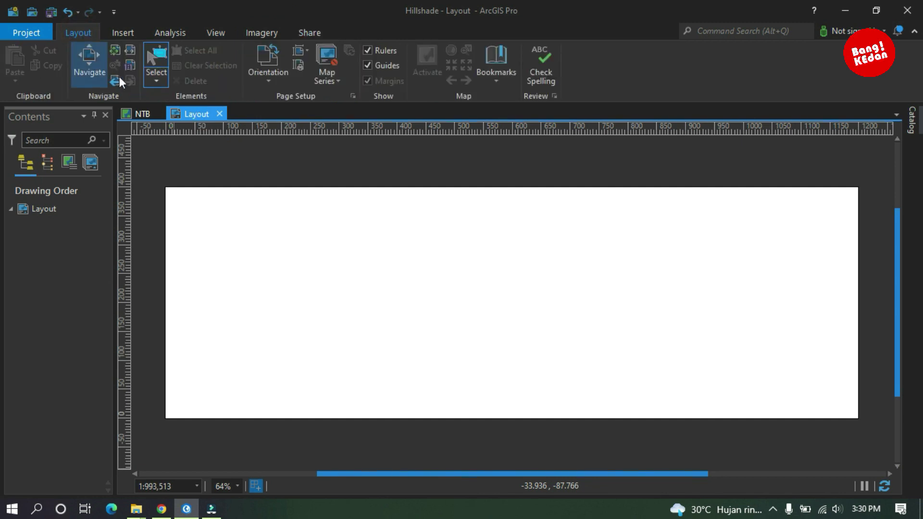
pyautogui.click(124, 34)
pyautogui.click(312, 76)
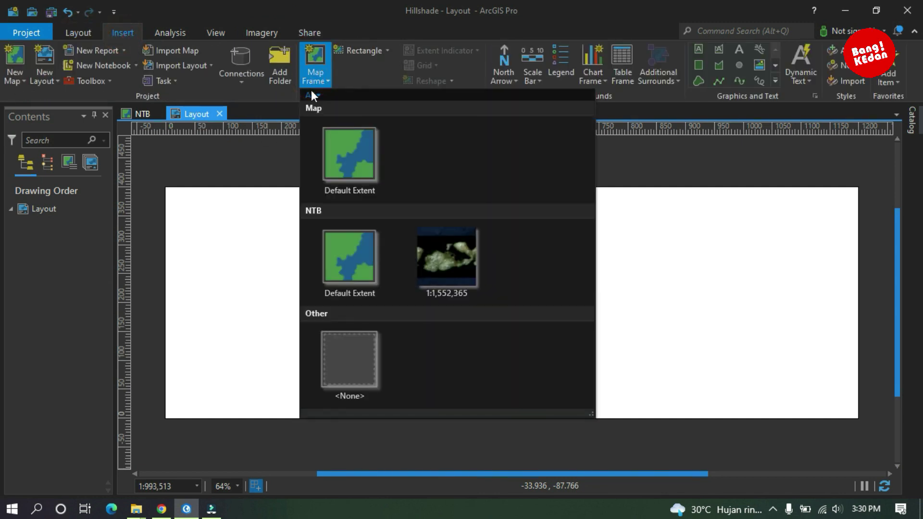
pyautogui.click(438, 258)
pyautogui.moveTo(166, 187); pyautogui.dragTo(858, 419)
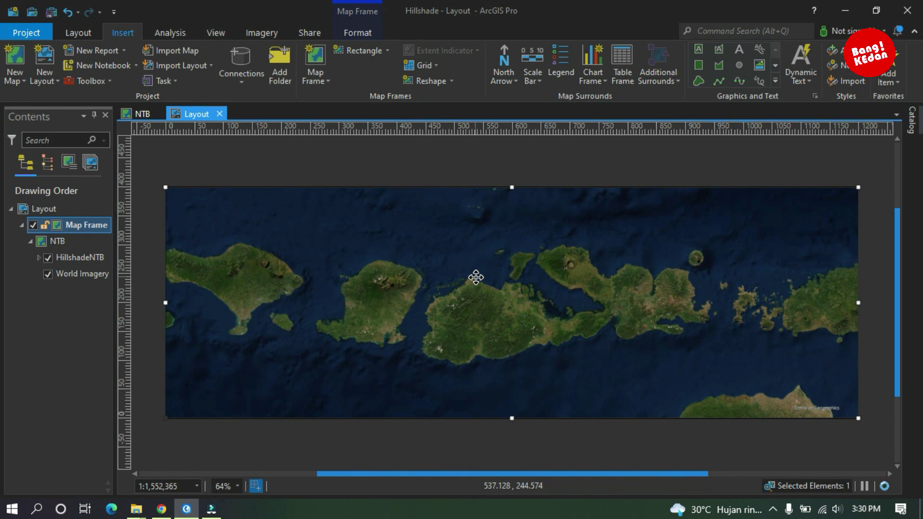
# Activate the map frame, reframe its map at 1:993,513 so the island chain fills the frame, and close the activation.
pyautogui.rightClick(476, 277)
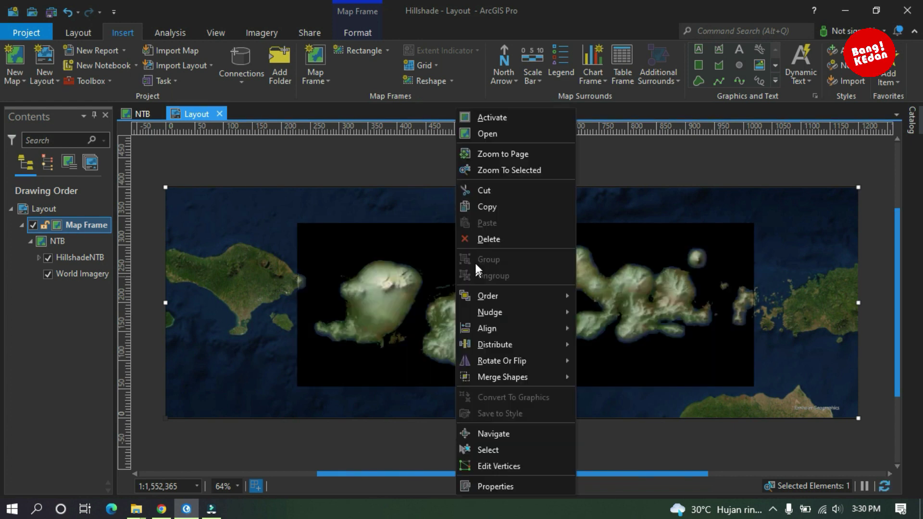
pyautogui.click(499, 119)
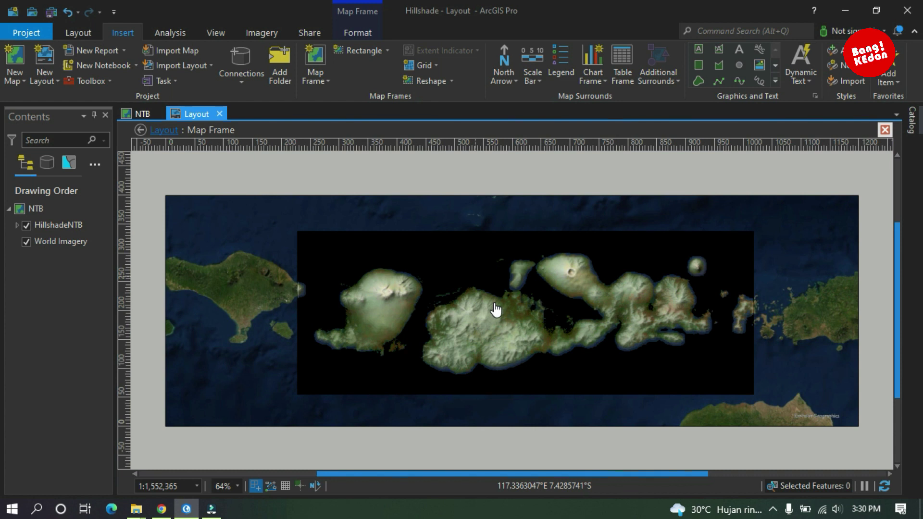
pyautogui.scroll(1, 495, 308)
pyautogui.scroll(-1, 500, 309)
pyautogui.scroll(1, 500, 309)
pyautogui.moveTo(493, 304); pyautogui.dragTo(441, 305)
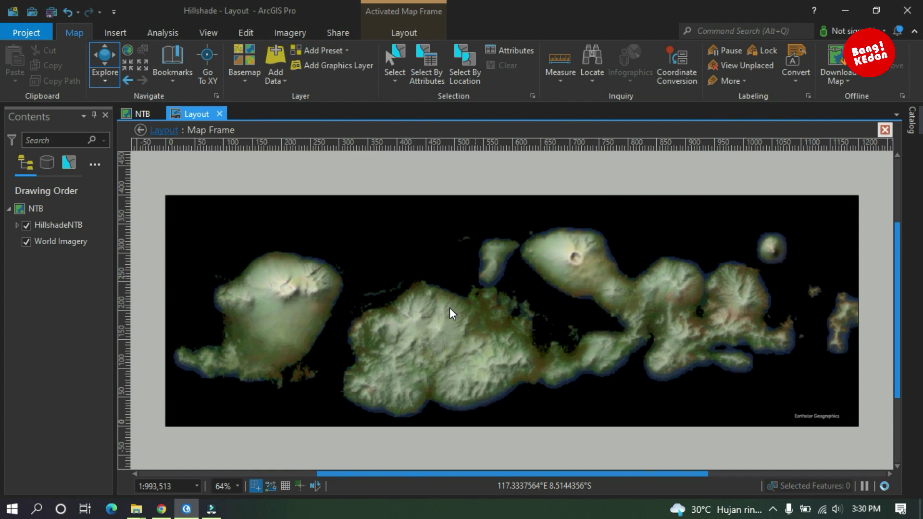
pyautogui.moveTo(452, 314)
pyautogui.mouseDown()
pyautogui.moveTo(457, 320)
pyautogui.moveTo(447, 319)
pyautogui.moveTo(451, 305)
pyautogui.mouseUp()
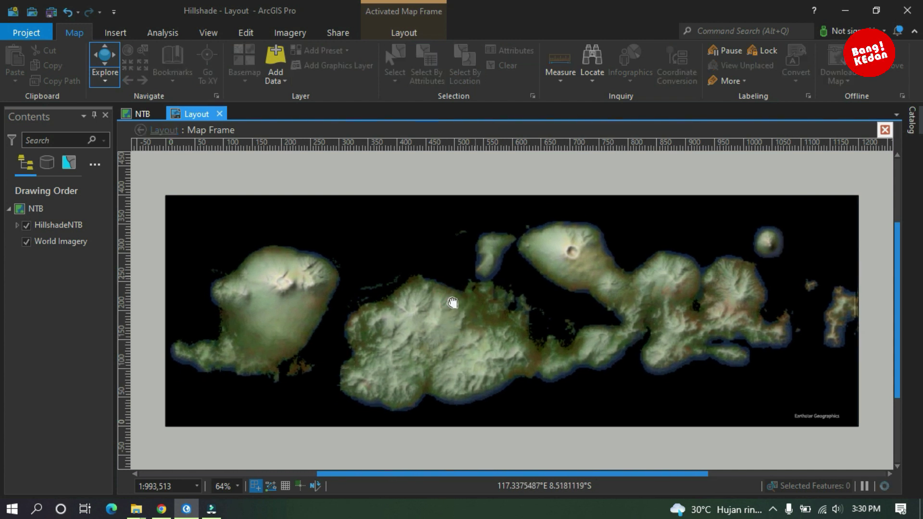
pyautogui.moveTo(452, 306)
pyautogui.mouseDown()
pyautogui.moveTo(503, 308)
pyautogui.moveTo(459, 312)
pyautogui.mouseUp()
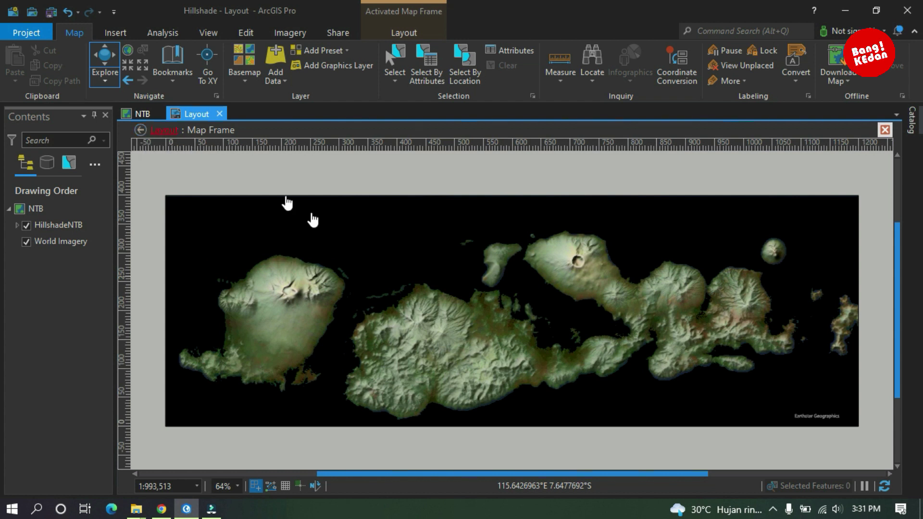
pyautogui.moveTo(423, 308); pyautogui.dragTo(423, 281)
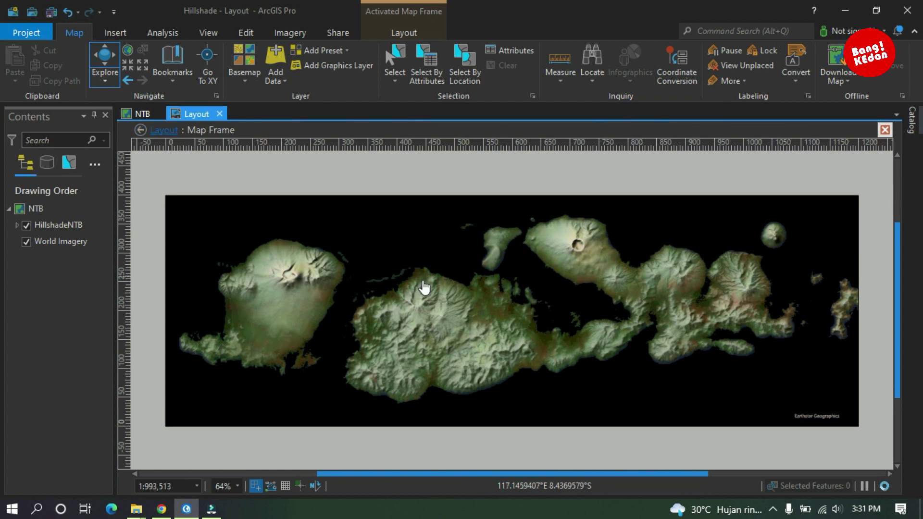
pyautogui.click(183, 160)
# Set the map frame's border width to 0 pt.
pyautogui.rightClick(408, 239)
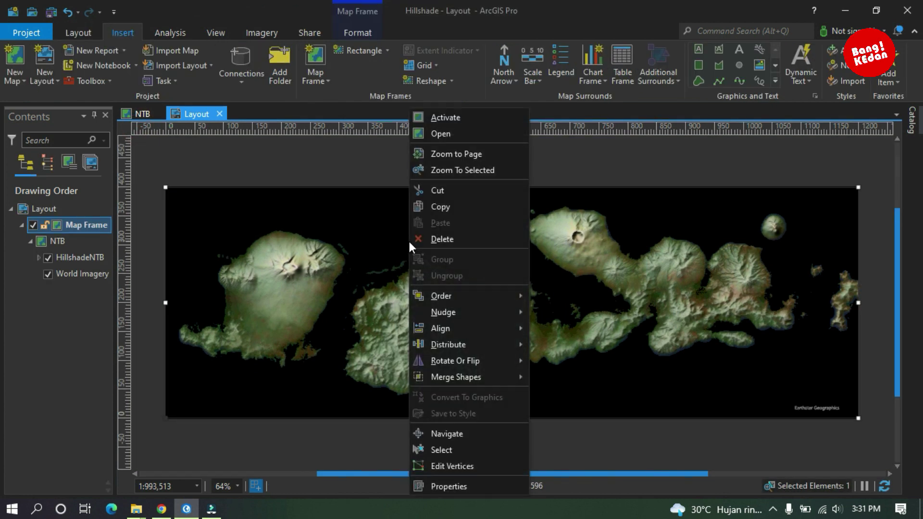
pyautogui.click(447, 486)
pyautogui.click(783, 186)
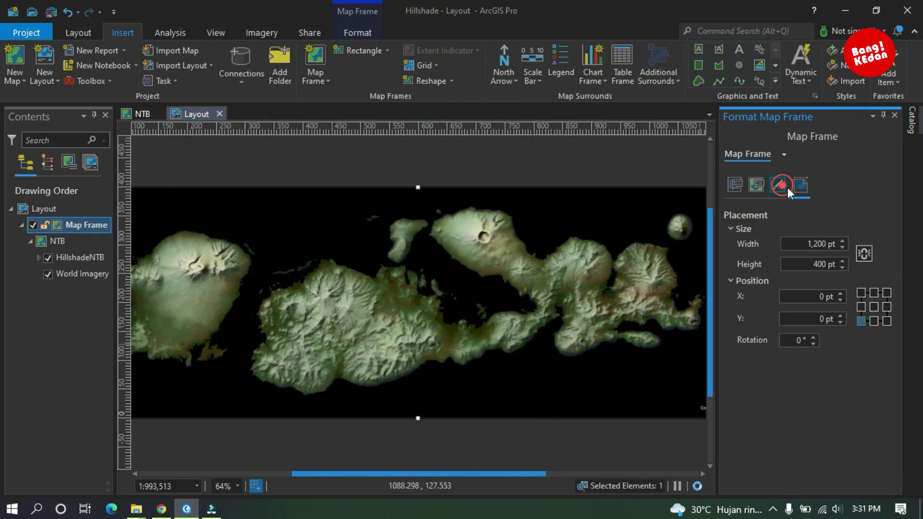
pyautogui.click(874, 250)
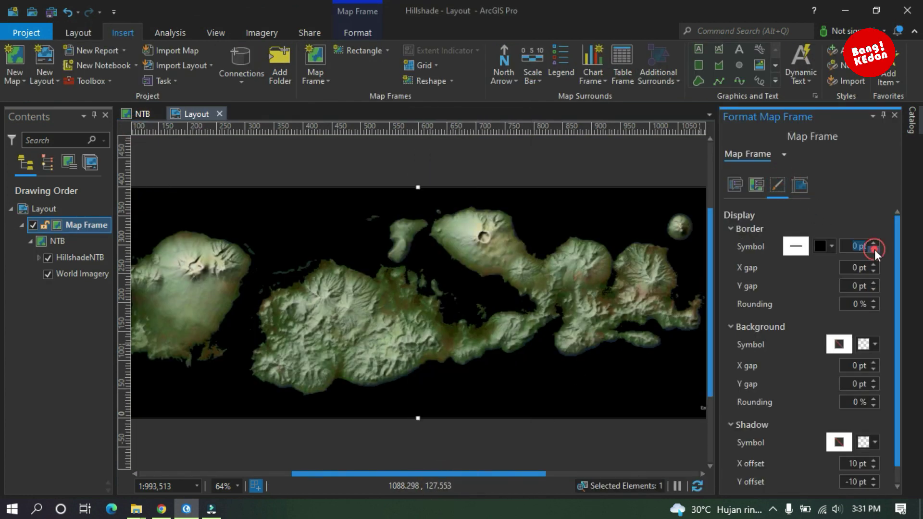
pyautogui.click(895, 116)
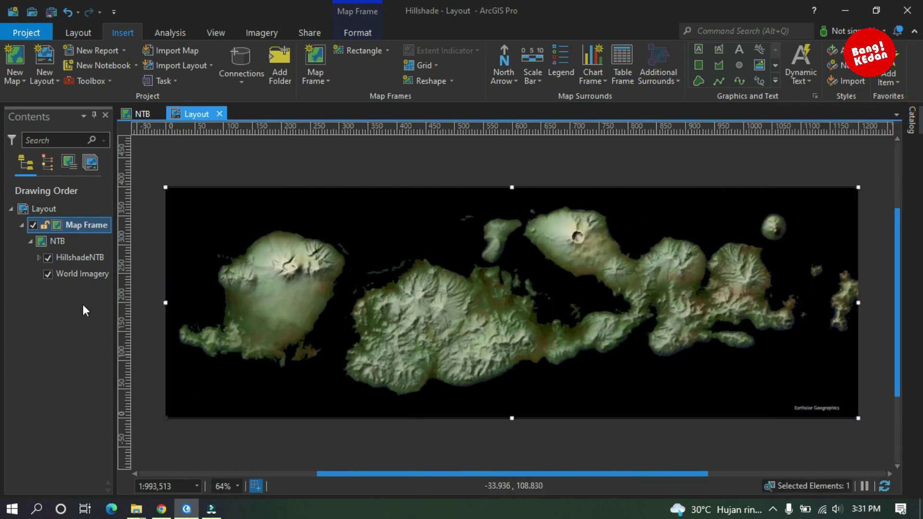
# Copy the DEN SRTM 30M layer from the HillshadeNTB group and paste it into the NTB map above the group.
pyautogui.click(38, 258)
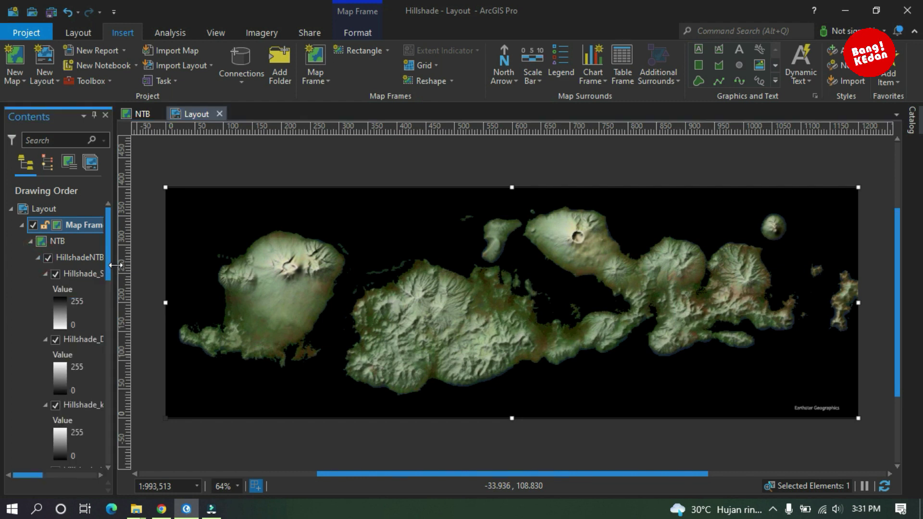
pyautogui.moveTo(108, 260); pyautogui.dragTo(120, 443)
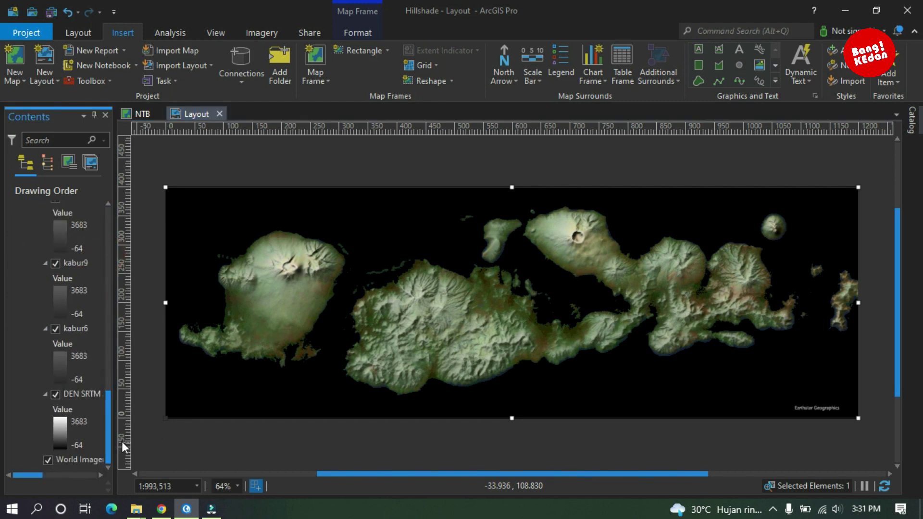
pyautogui.rightClick(91, 393)
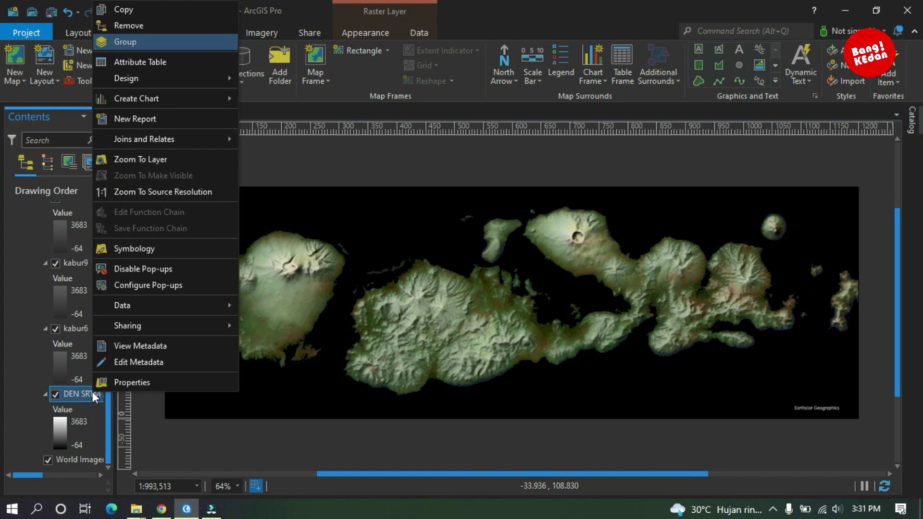
pyautogui.click(130, 15)
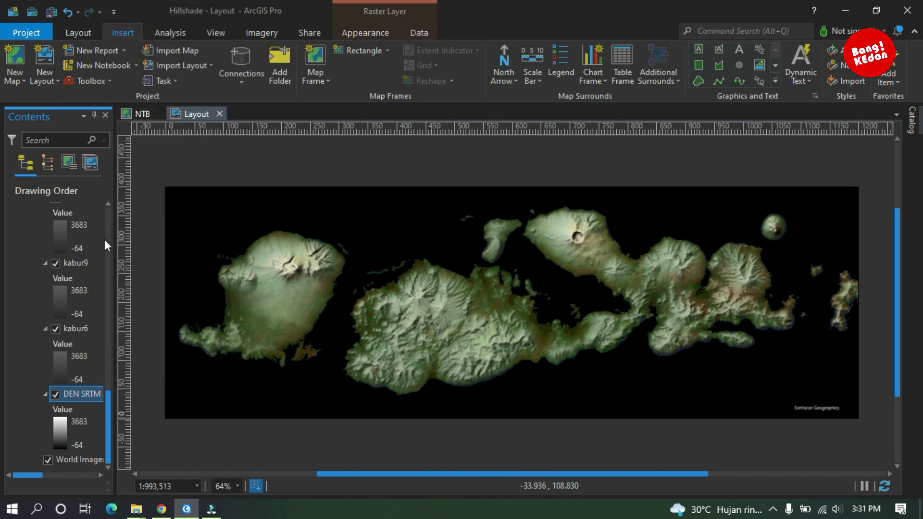
pyautogui.scroll(3, 106, 289)
pyautogui.scroll(5, 72, 255)
pyautogui.click(39, 259)
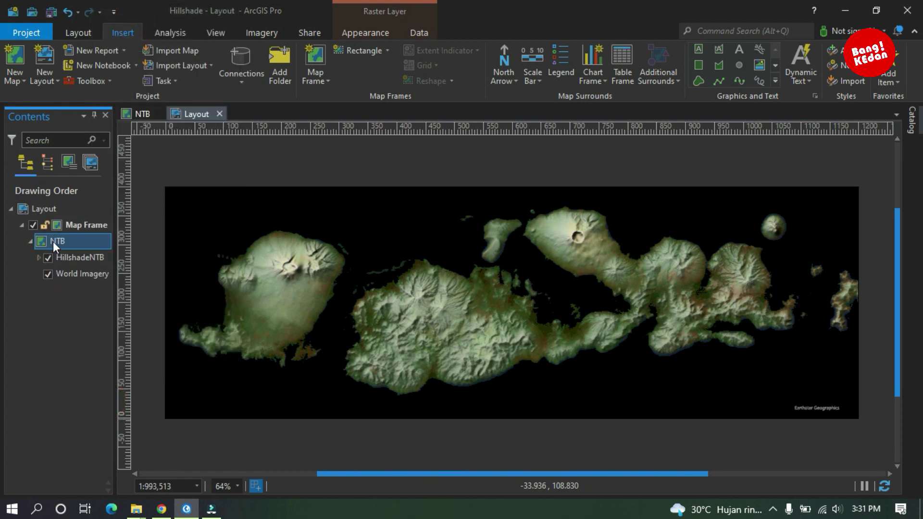
pyautogui.rightClick(53, 241)
pyautogui.click(83, 247)
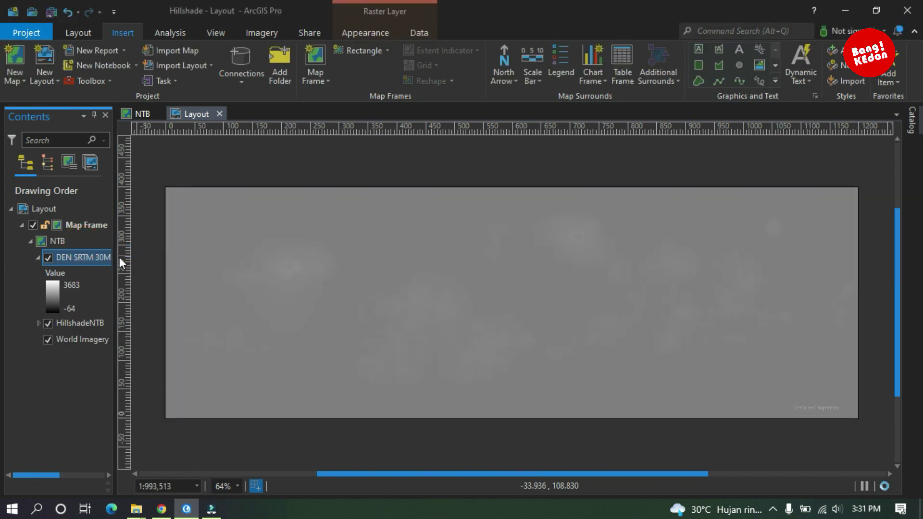
# Set the stretch statistics of the pasted DEN SRTM 30M layer to Dataset.
pyautogui.click(56, 297)
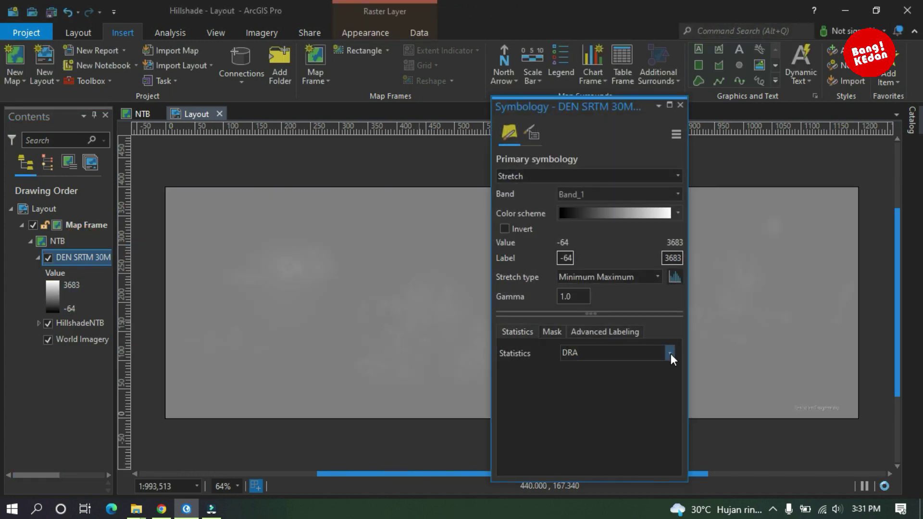
pyautogui.click(670, 353)
pyautogui.click(614, 426)
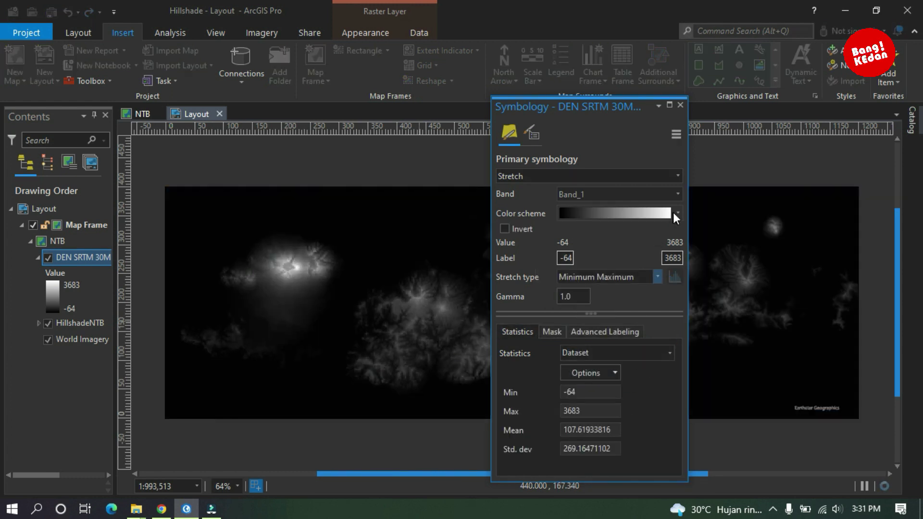
# Edit the layer's color scheme, making the first color stop white with 20% transparency.
pyautogui.click(678, 213)
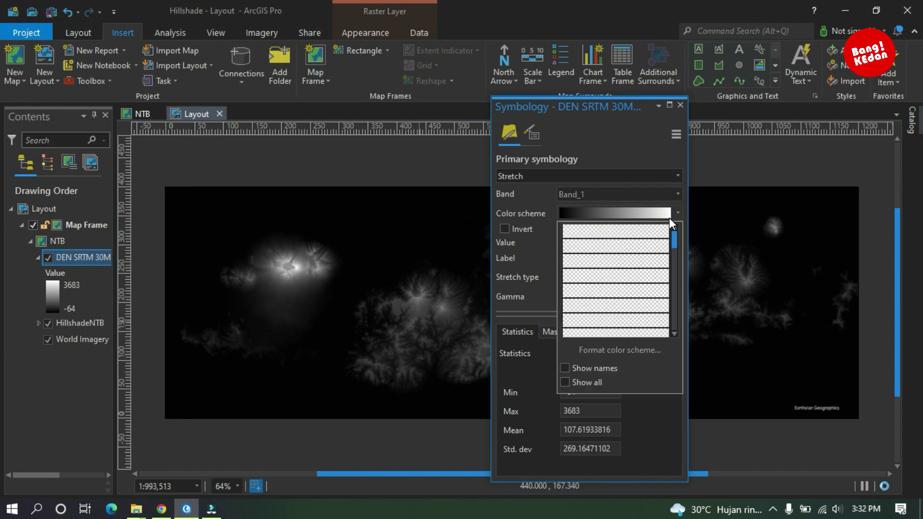
pyautogui.click(594, 353)
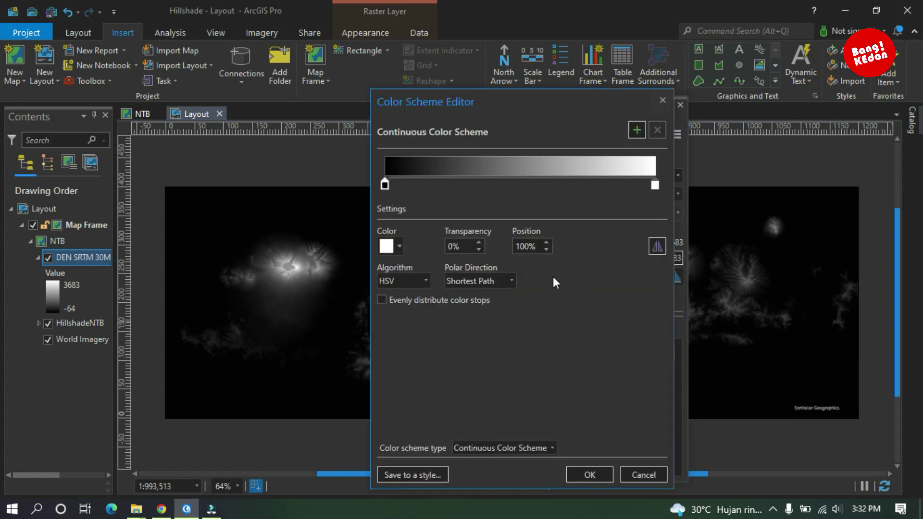
pyautogui.click(385, 185)
pyautogui.click(400, 246)
pyautogui.click(391, 293)
pyautogui.click(448, 247)
pyautogui.write('2')
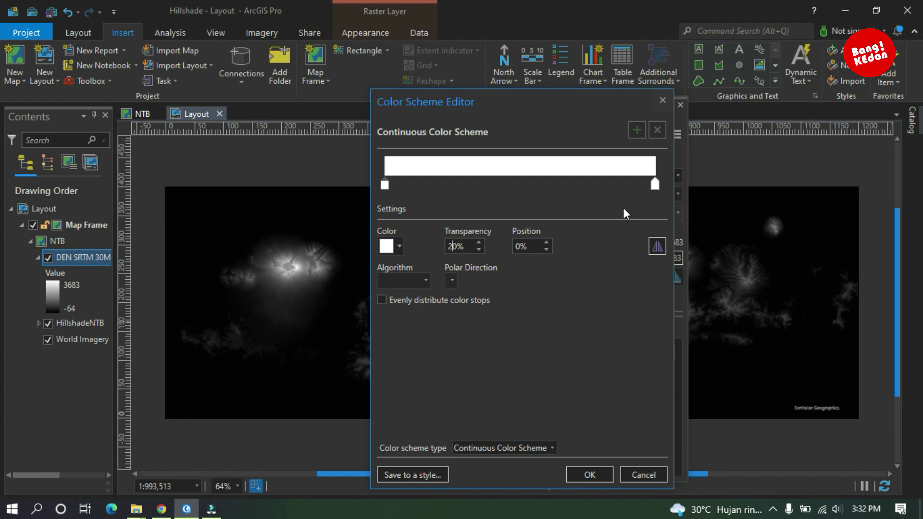
# Make the last color stop light blue with 100% transparency.
pyautogui.click(655, 184)
pyautogui.click(400, 246)
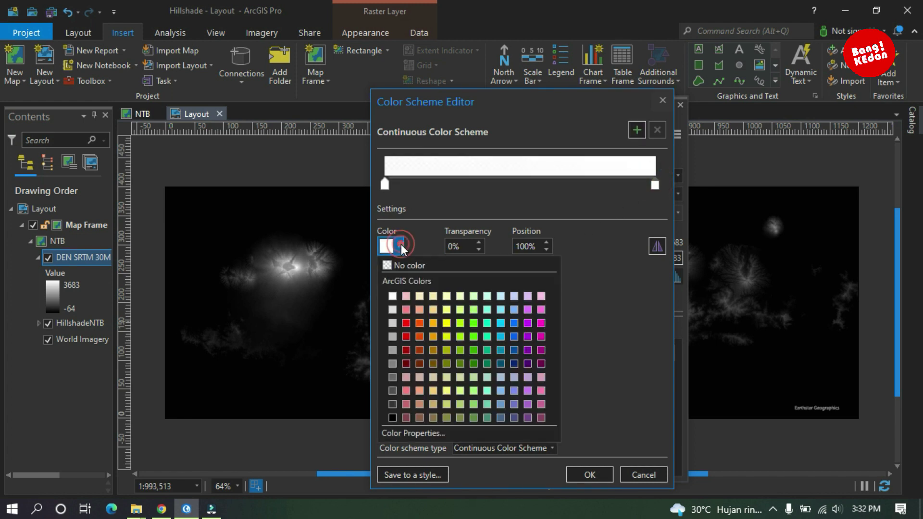
pyautogui.click(501, 296)
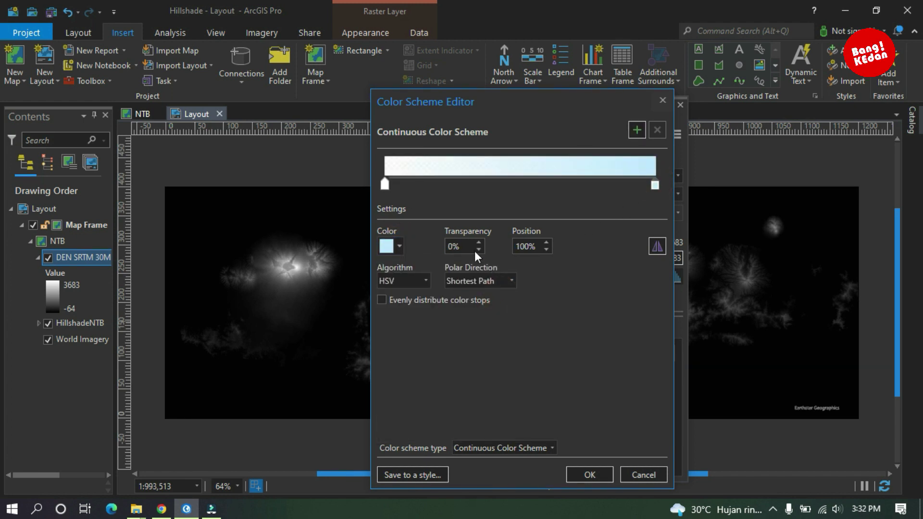
pyautogui.click(448, 244)
pyautogui.write('10')
# Add two intermediate color stops near the low end, the higher one fully transparent at 15%, and apply the color scheme.
pyautogui.click(531, 191)
pyautogui.moveTo(529, 192); pyautogui.dragTo(437, 189)
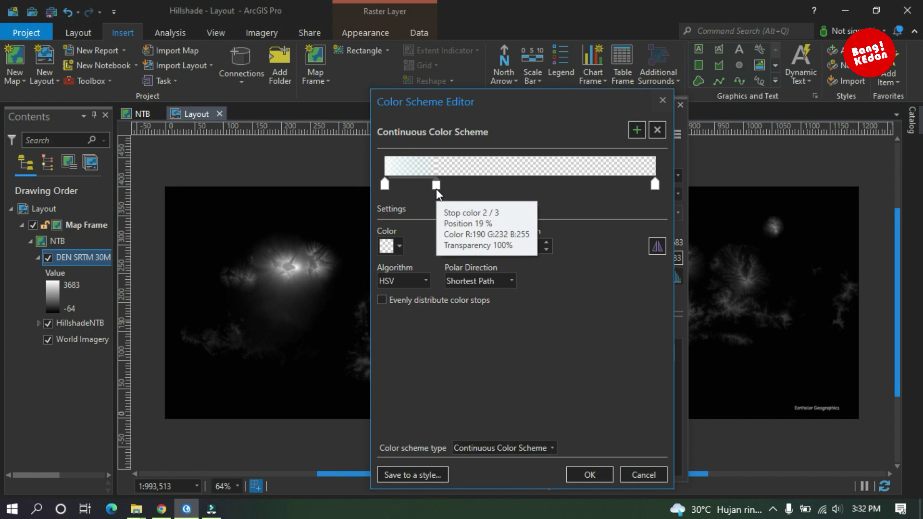
pyautogui.click(633, 132)
pyautogui.moveTo(411, 187)
pyautogui.mouseDown()
pyautogui.moveTo(401, 186)
pyautogui.moveTo(423, 186)
pyautogui.mouseUp()
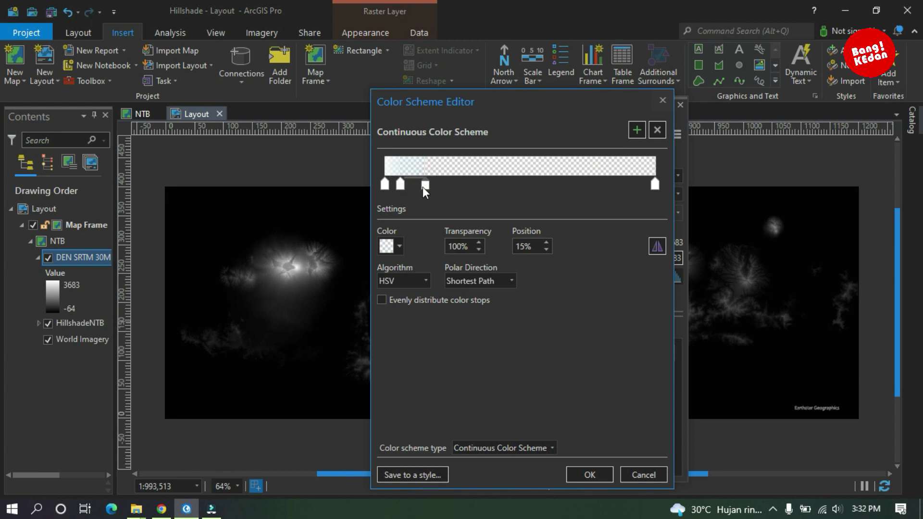
pyautogui.click(588, 475)
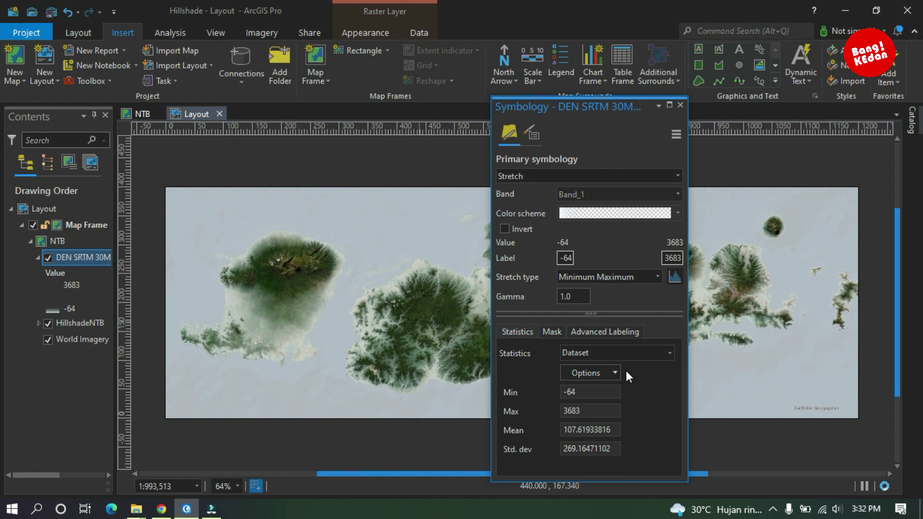
pyautogui.click(680, 105)
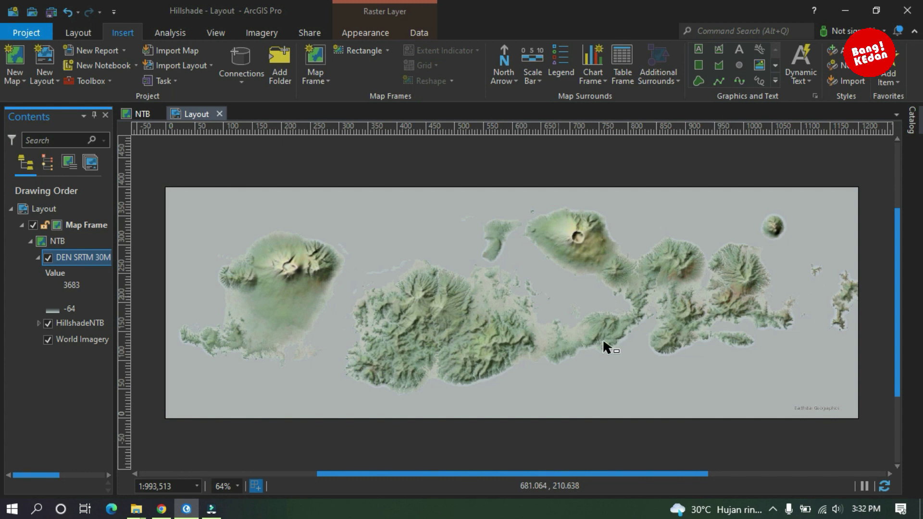
# Open the export settings for the layout.
pyautogui.scroll(5, 481, 339)
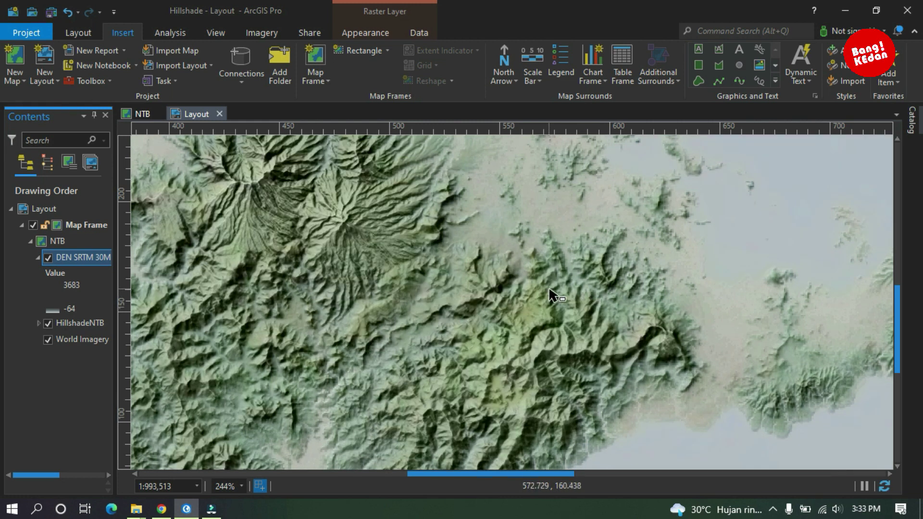
pyautogui.scroll(-5, 550, 290)
pyautogui.scroll(2, 531, 269)
pyautogui.moveTo(539, 260); pyautogui.dragTo(500, 293)
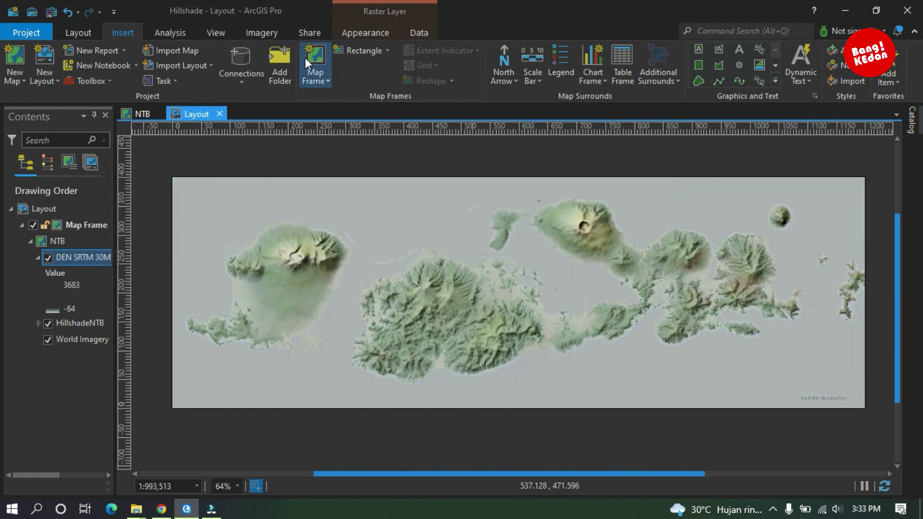
pyautogui.click(308, 33)
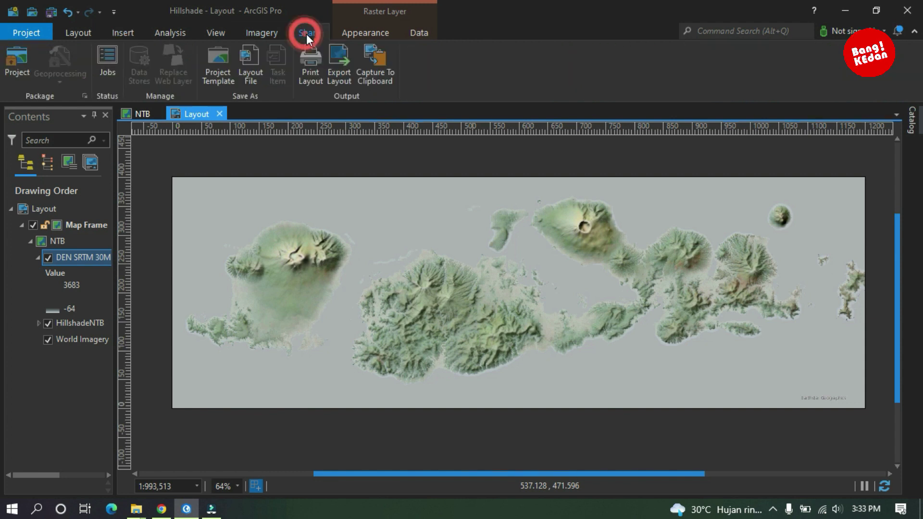
pyautogui.click(338, 65)
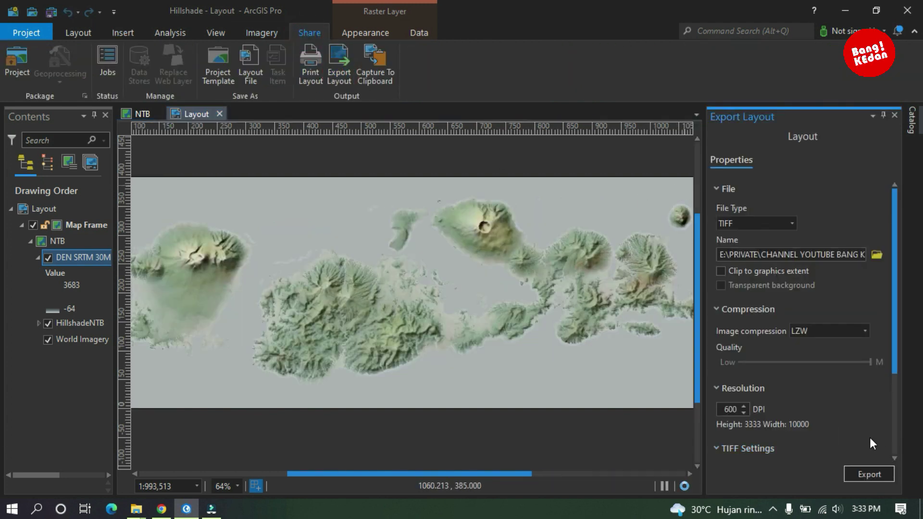